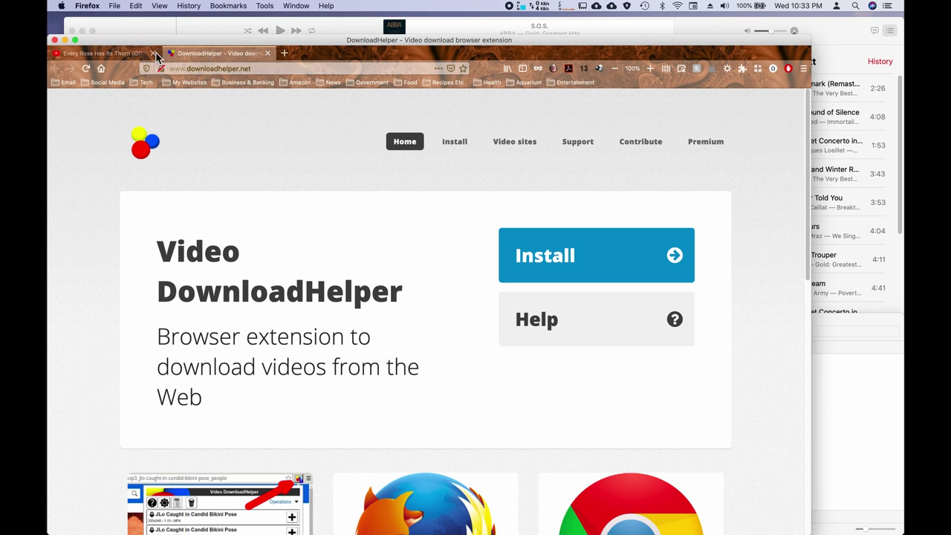
Step: Set up Download & Convert in Video DownloadHelper for the YouTube video "Every Rose Has Its Thorn" with the iPhone output format
click(107, 55)
mouse_move(284, 149)
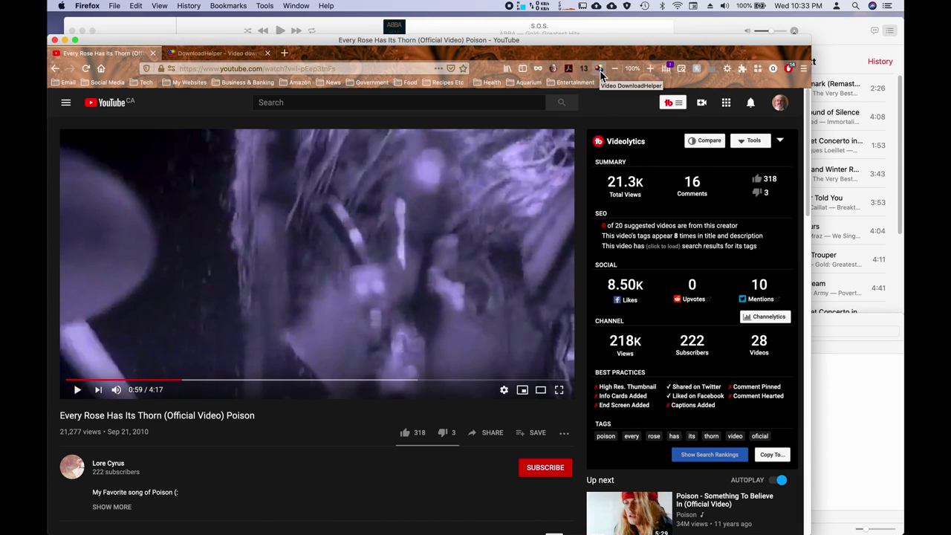
click(599, 69)
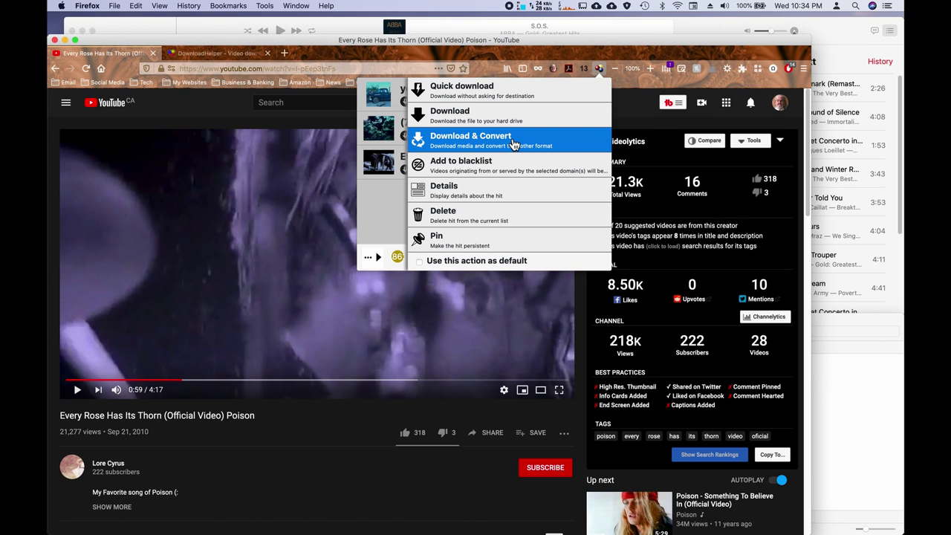
click(511, 141)
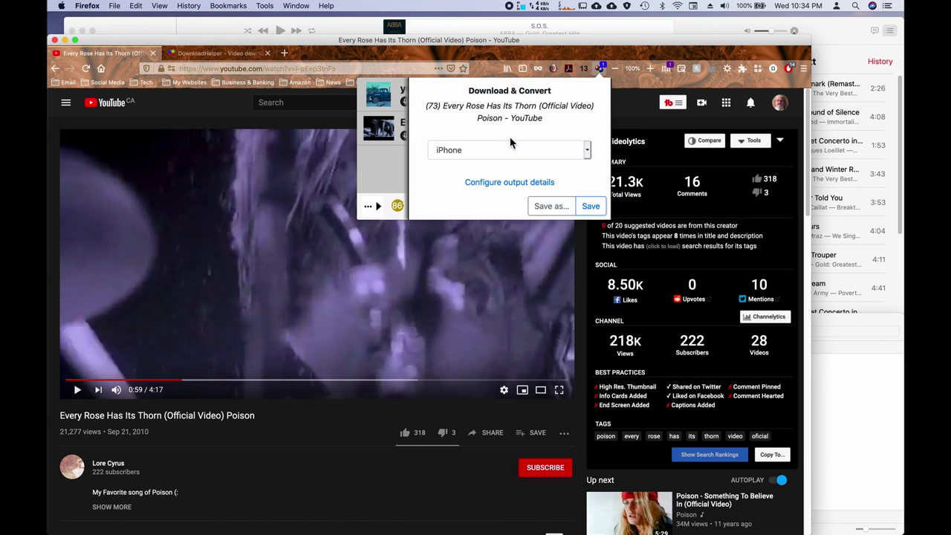
click(587, 152)
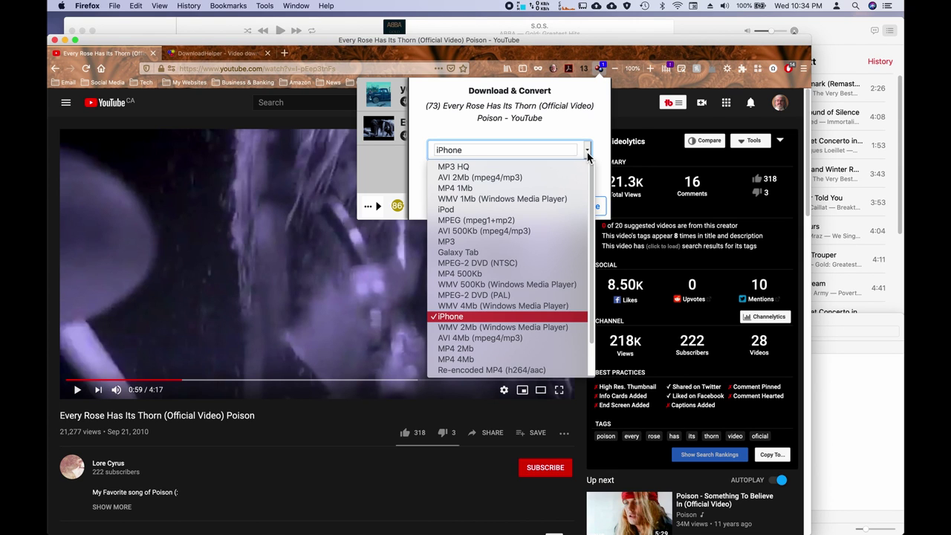
click(538, 317)
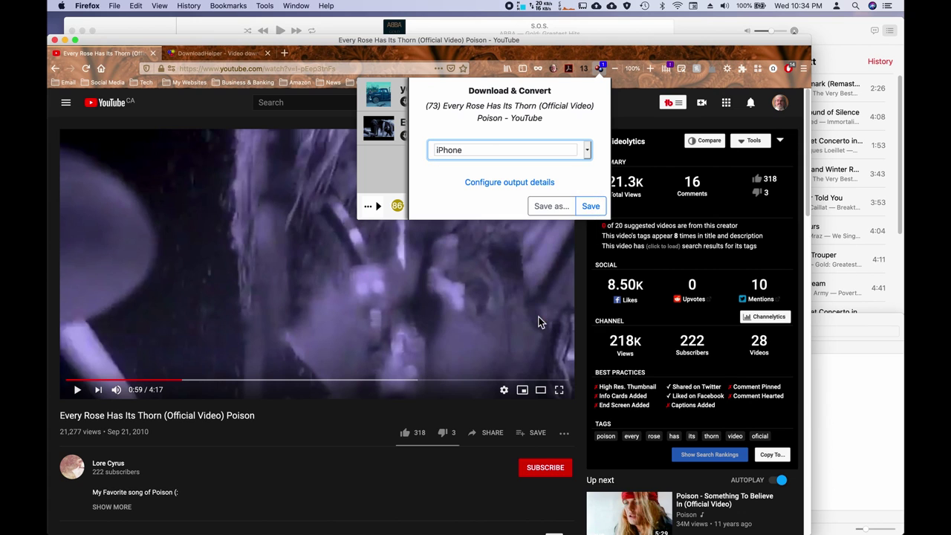
Step: Save the converted video under its suggested name in the Imported folder inside the Music folder
click(561, 210)
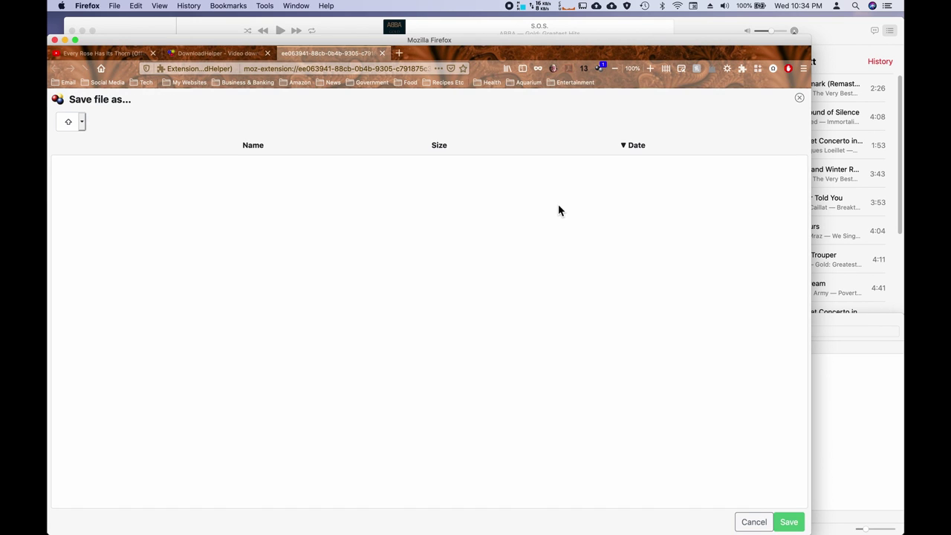
click(83, 123)
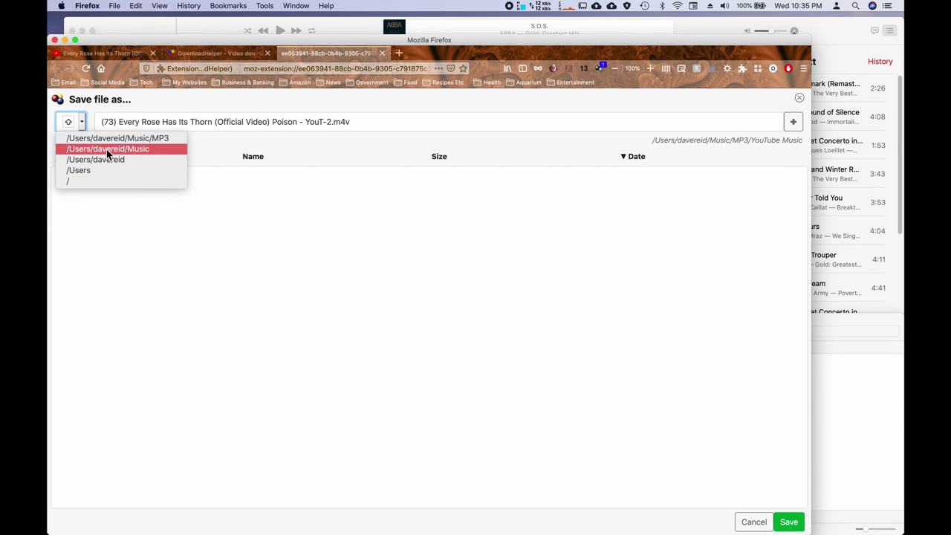
click(107, 151)
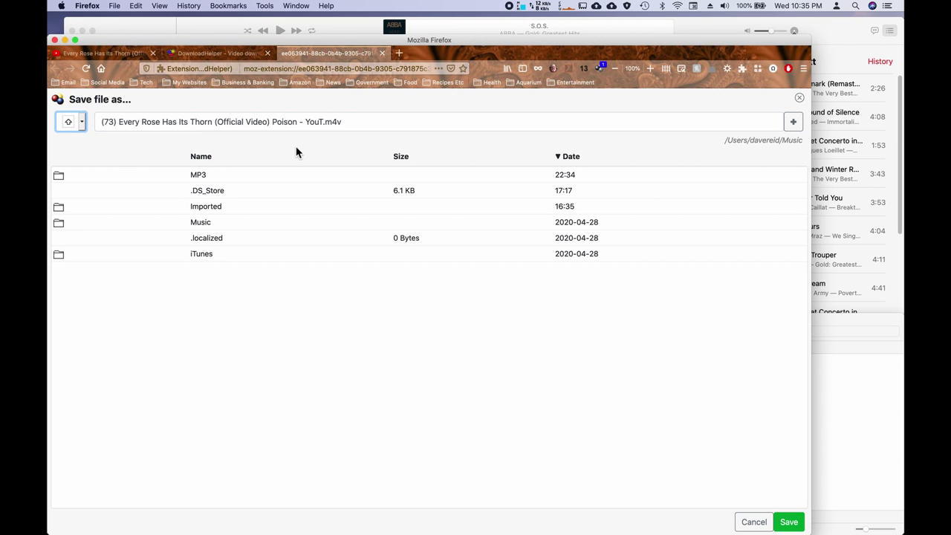
double_click(193, 208)
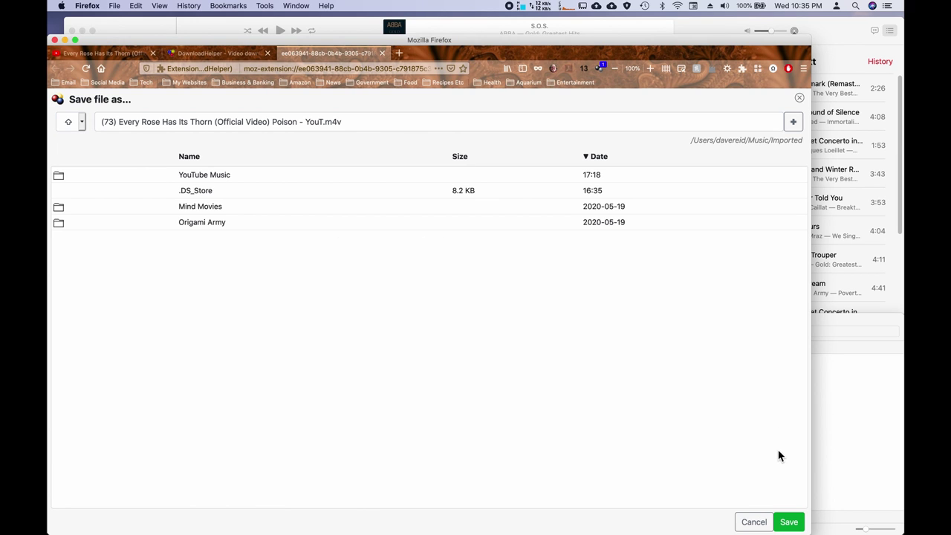
click(789, 523)
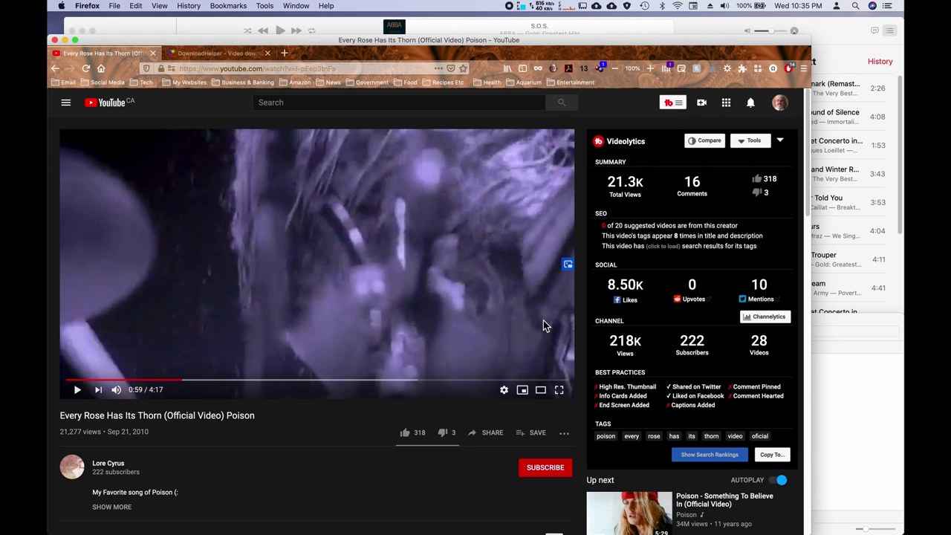
Step: Check the running download in Video DownloadHelper, then minimize the browser window
click(601, 70)
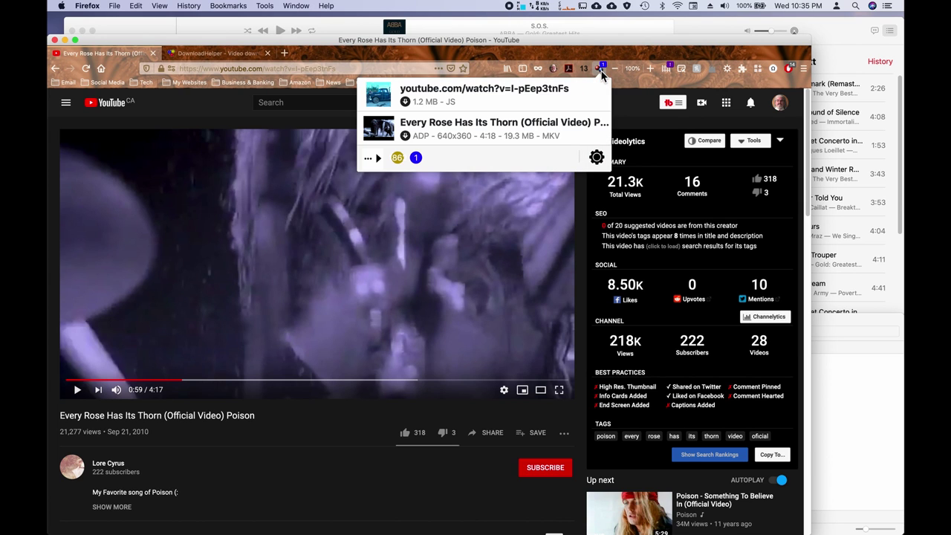
click(417, 158)
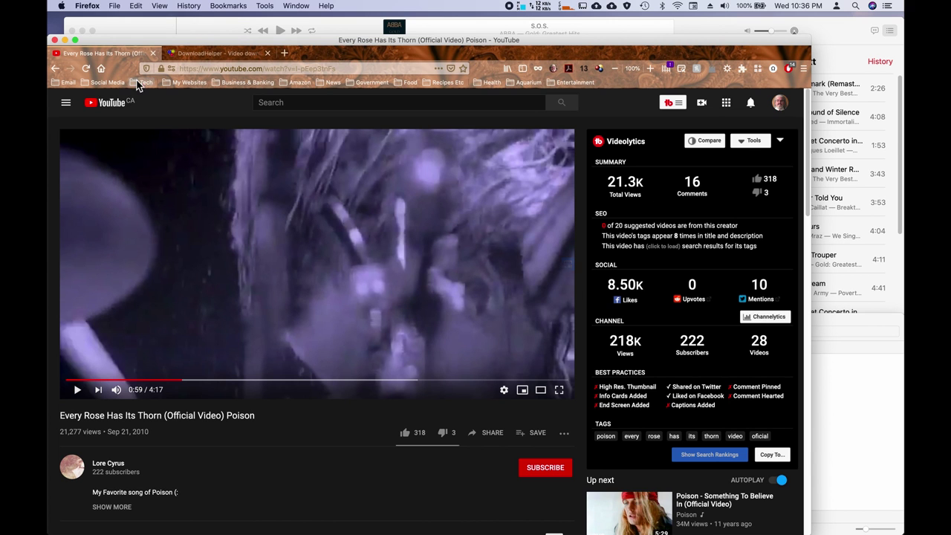
click(66, 40)
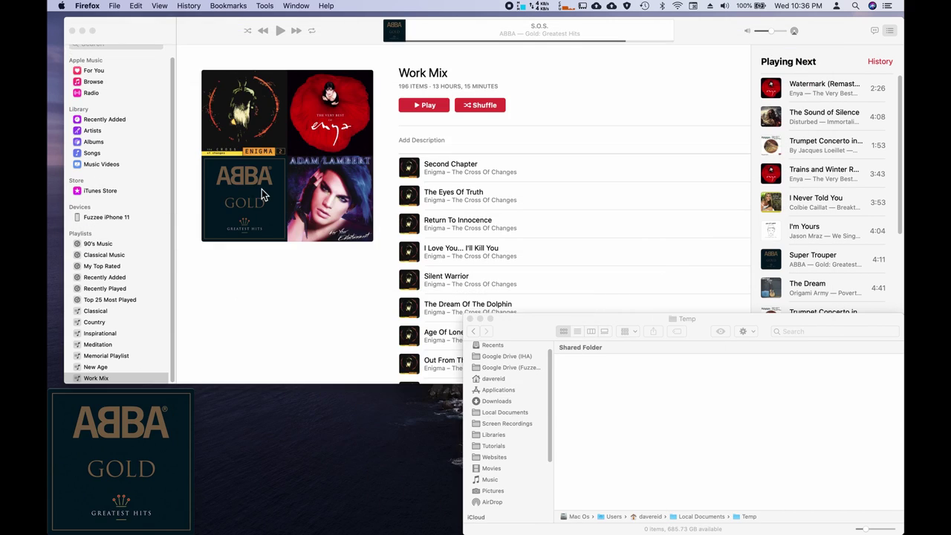
Step: Switch to Finder and open the Imported folder inside the Music folder
click(749, 402)
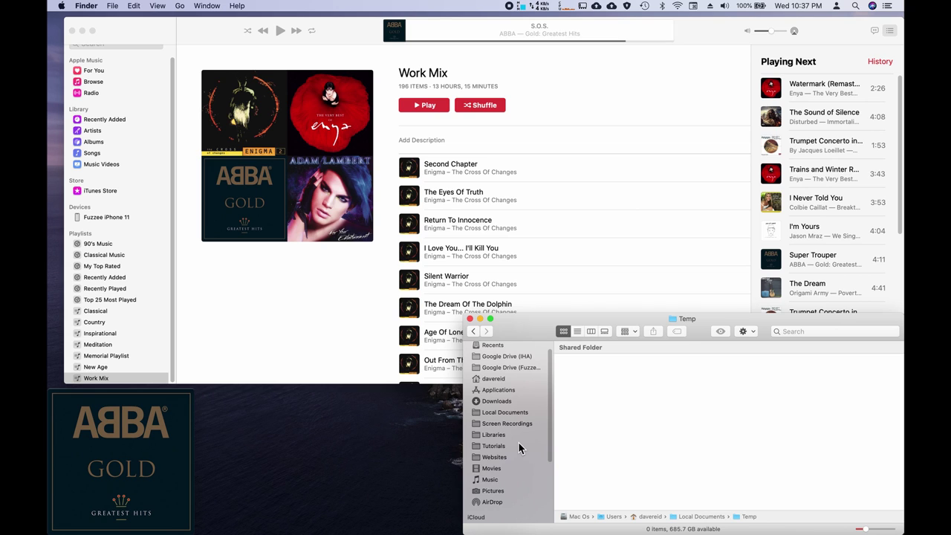
click(485, 390)
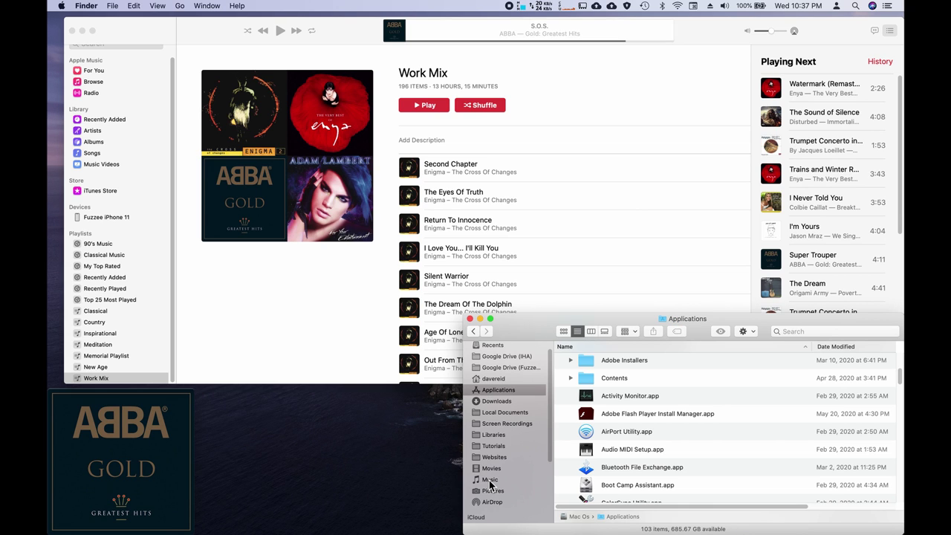
click(490, 480)
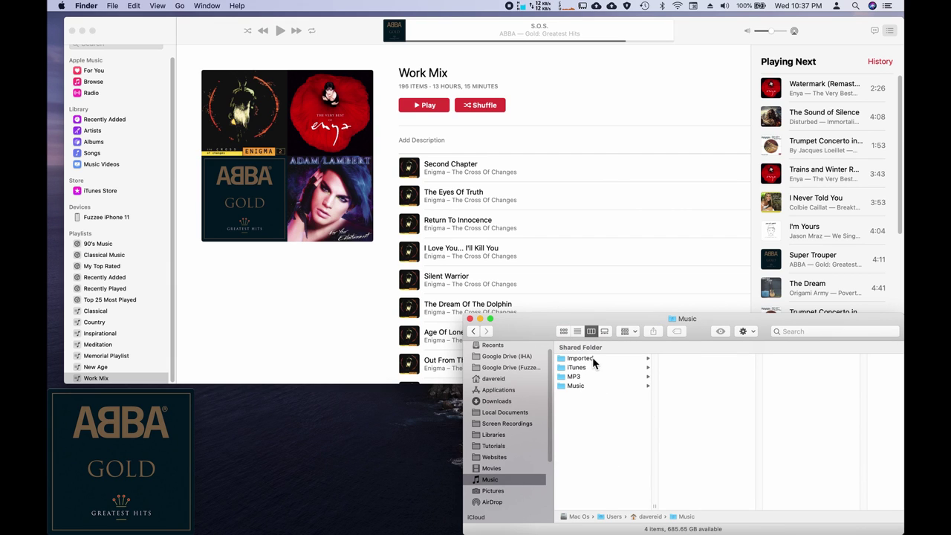
click(592, 363)
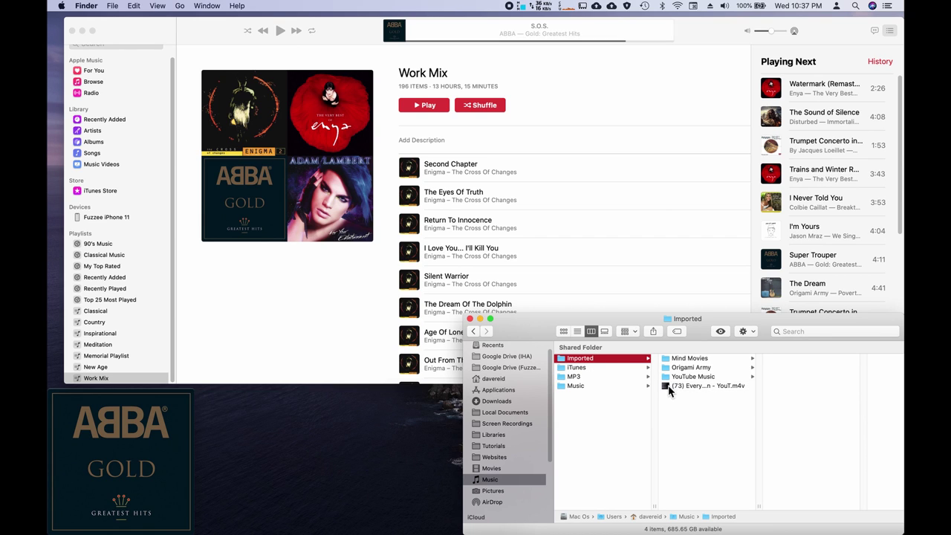
Step: Rename the downloaded video file to "Every Rose Has Its Thorn Poison.m4v"
click(698, 387)
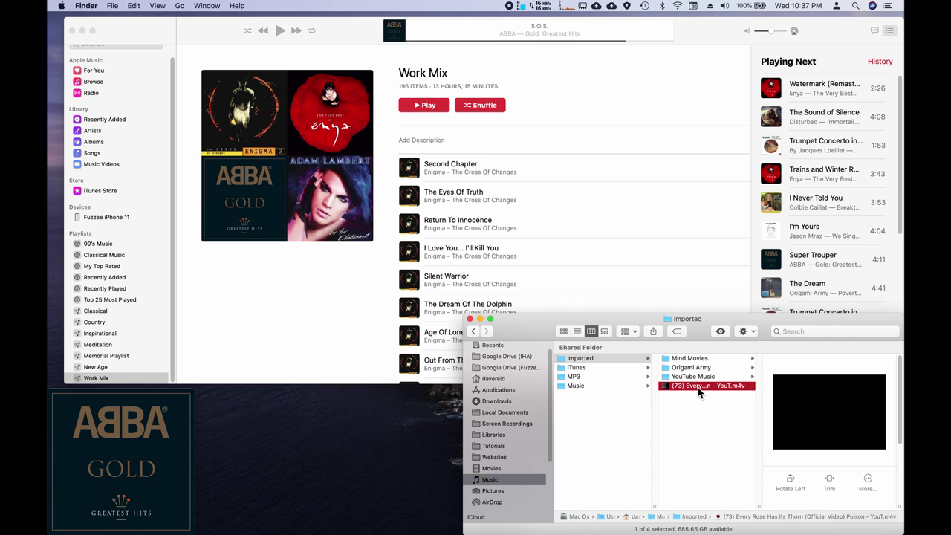
right_click(695, 390)
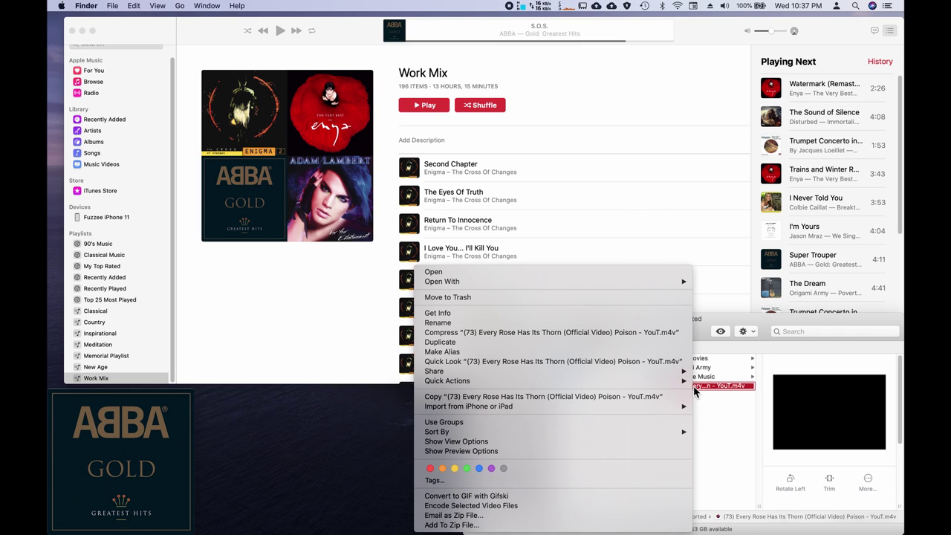
click(497, 326)
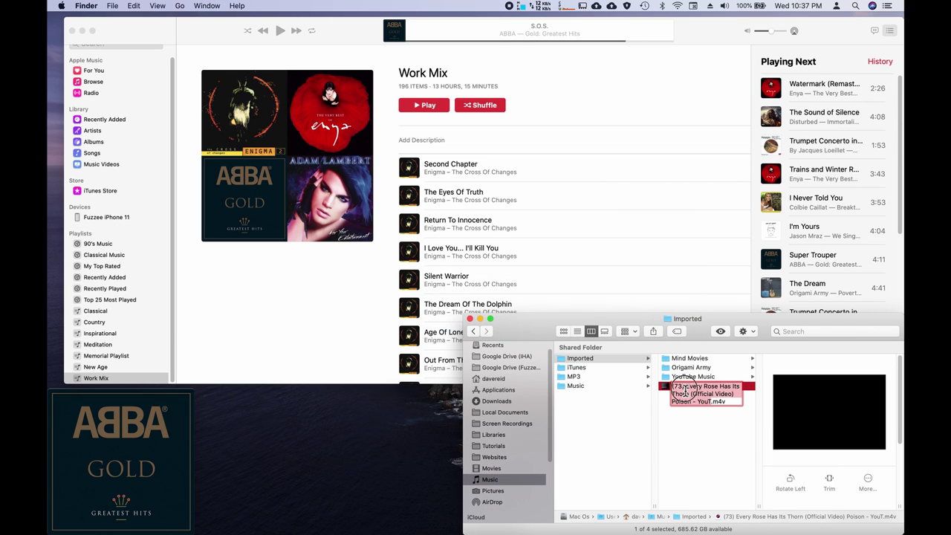
click(682, 386)
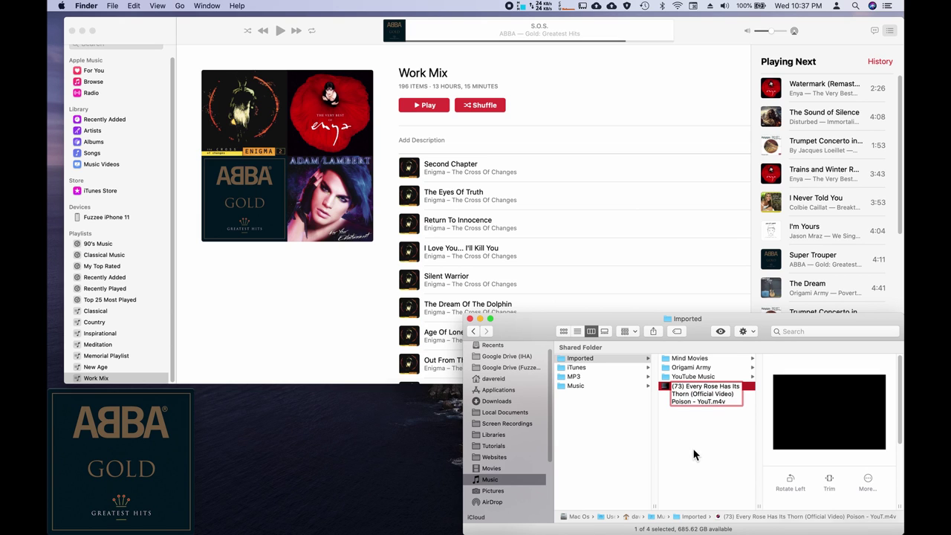
key(Right)
key(BackSpace)
key(BackSpace)
key(BackSpace)
key(BackSpace)
key(BackSpace)
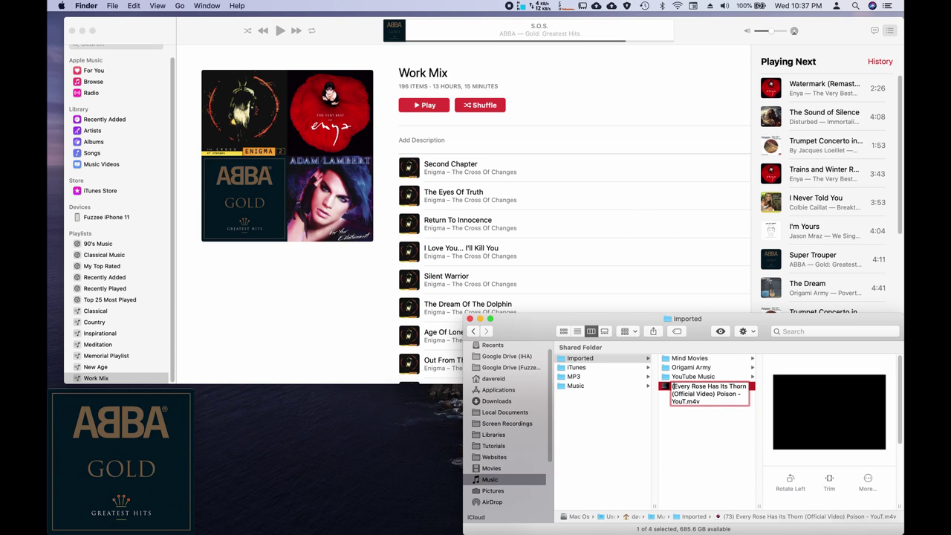
key(alt+Right)
key(alt+Right)
key(alt+Right)
key(alt+Right)
key(alt+Right)
key(alt+Right)
key(alt+Right)
key(BackSpace)
key(BackSpace)
key(BackSpace)
key(BackSpace)
key(BackSpace)
key(BackSpace)
key(BackSpace)
key(BackSpace)
key(BackSpace)
key(BackSpace)
key(BackSpace)
key(BackSpace)
key(BackSpace)
key(BackSpace)
key(BackSpace)
key(BackSpace)
key(BackSpace)
key(alt+Right)
key(Delete)
key(Delete)
key(Delete)
key(Delete)
key(Delete)
key(Delete)
key(Delete)
key(Return)
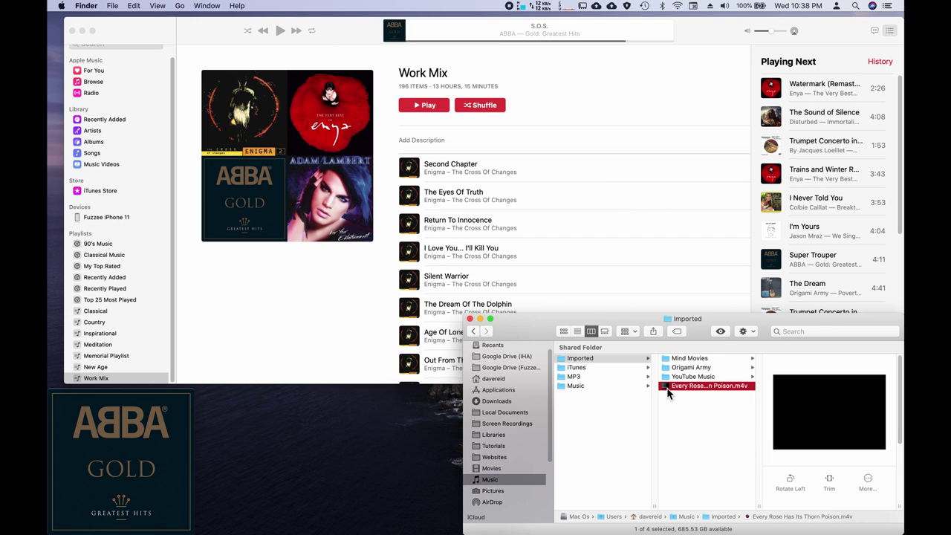
Step: Show the Songs library in Music and import "Every Rose Has Its Thorn Poison.m4v" into it from Finder
click(96, 158)
click(92, 153)
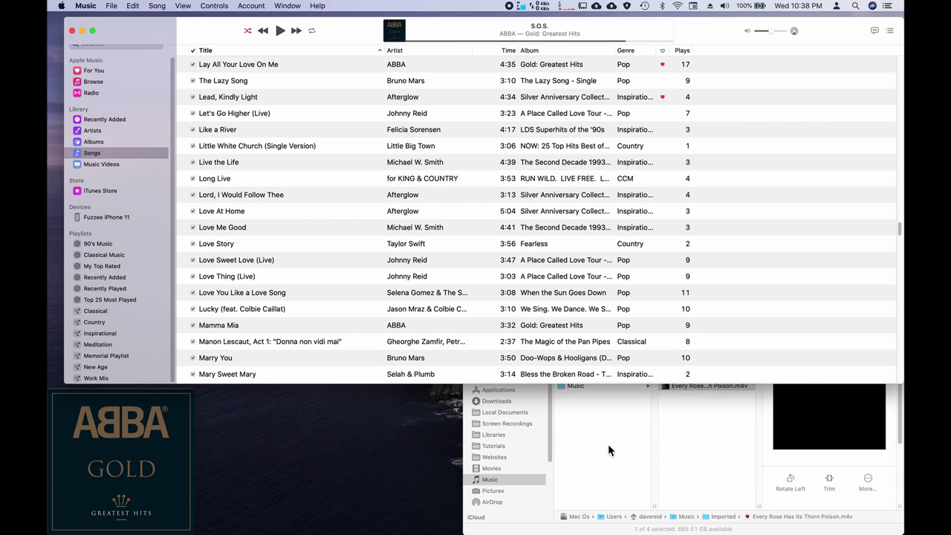
click(608, 443)
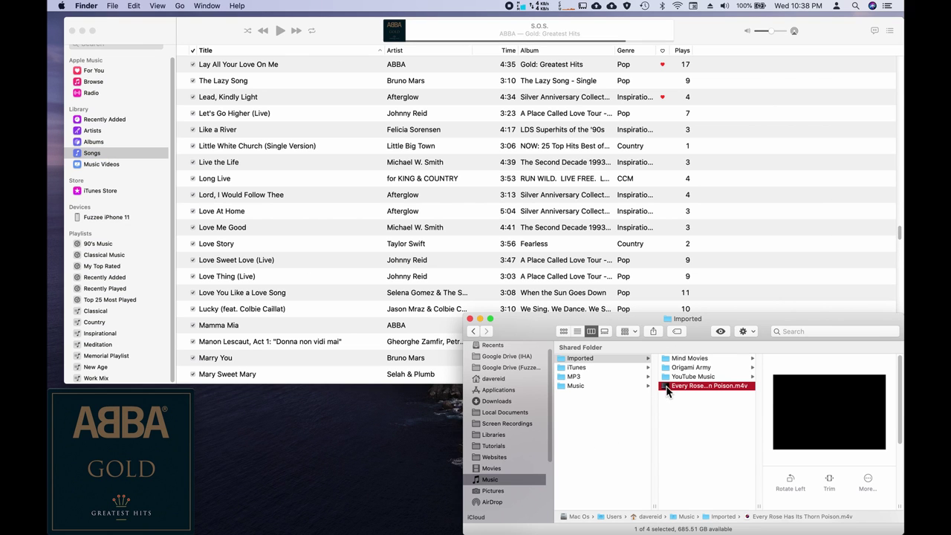
drag(671, 392, 350, 193)
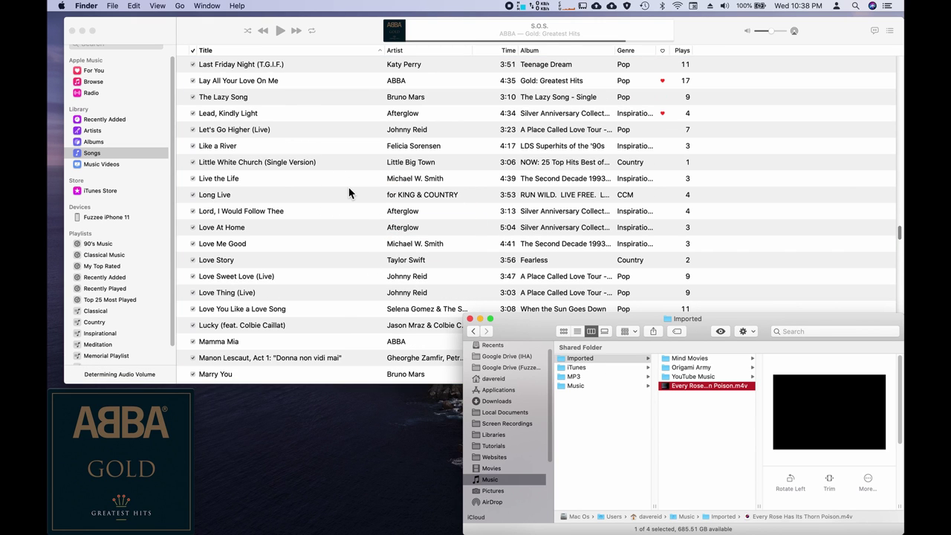
Step: Find the imported "Every Rose Has Its Thorn Poison" in the Songs list in Music and open its info
click(364, 26)
scroll(319, 182, up, 10)
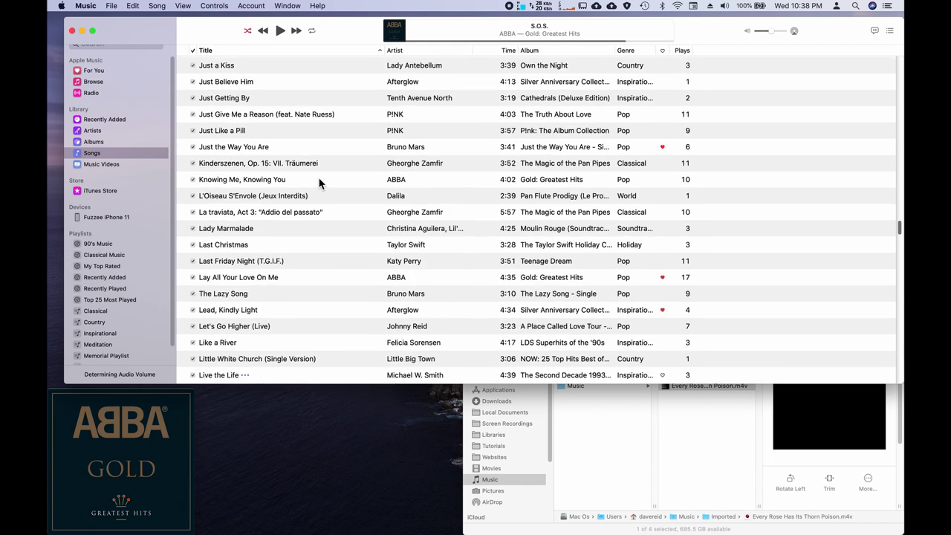
scroll(319, 182, up, 15)
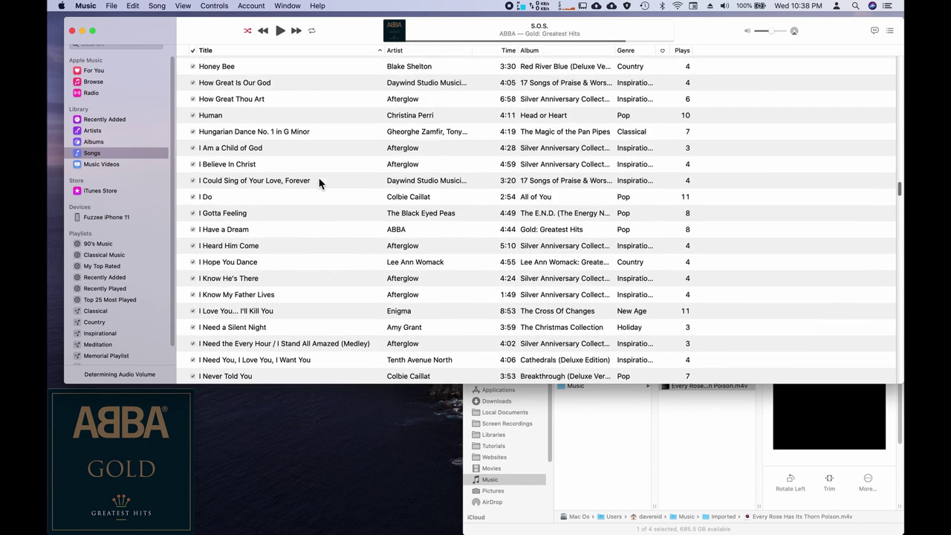
scroll(320, 182, up, 15)
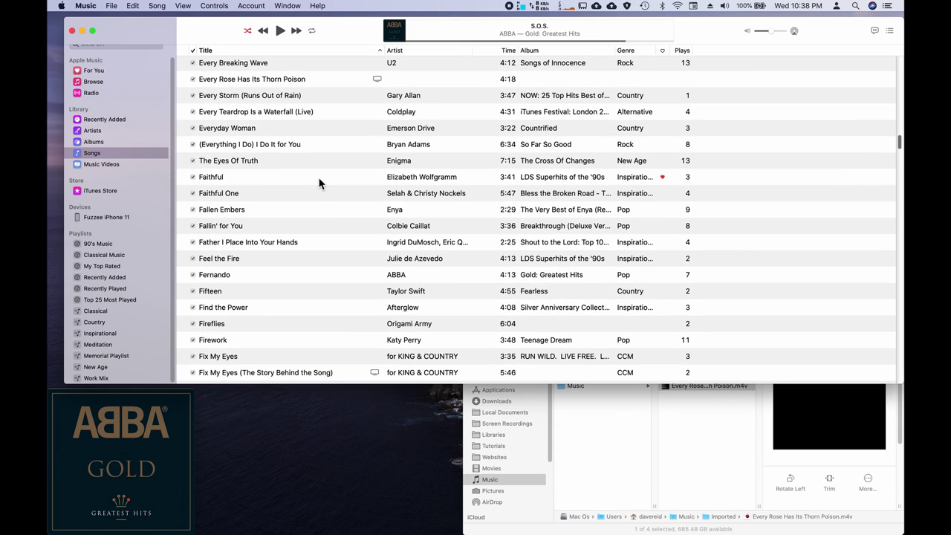
scroll(319, 182, up, 4)
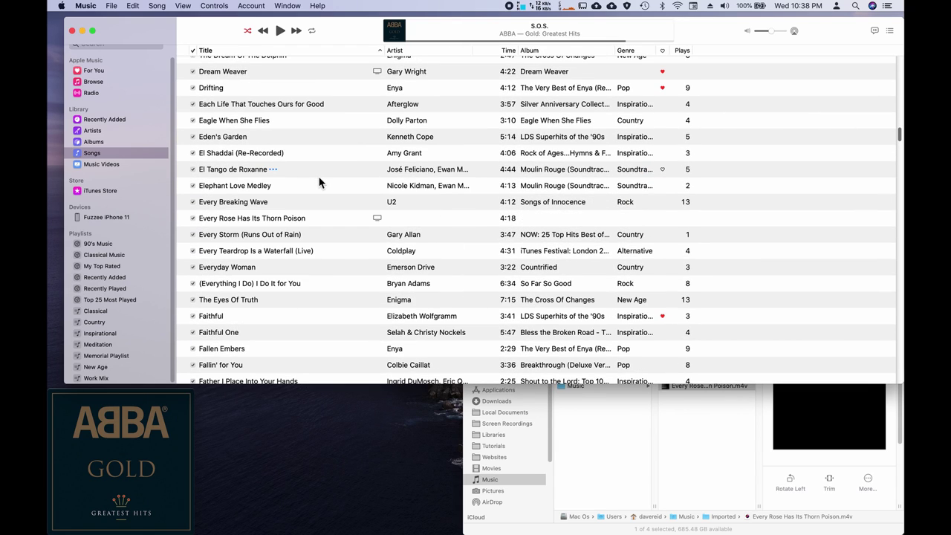
click(250, 219)
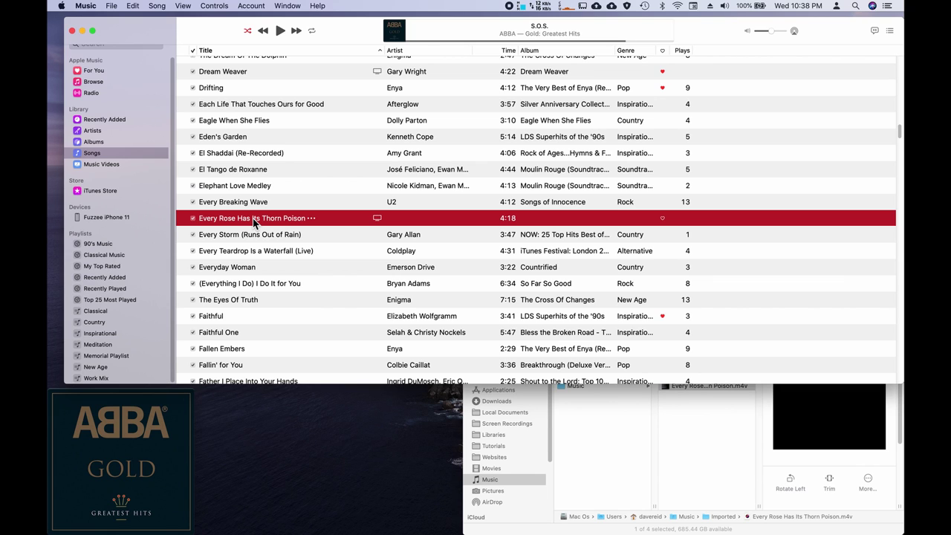
right_click(253, 222)
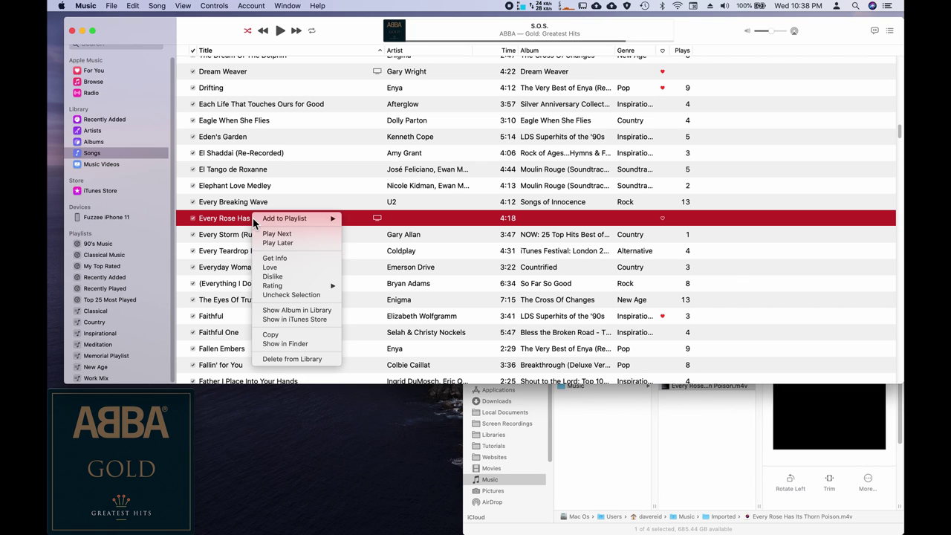
click(288, 258)
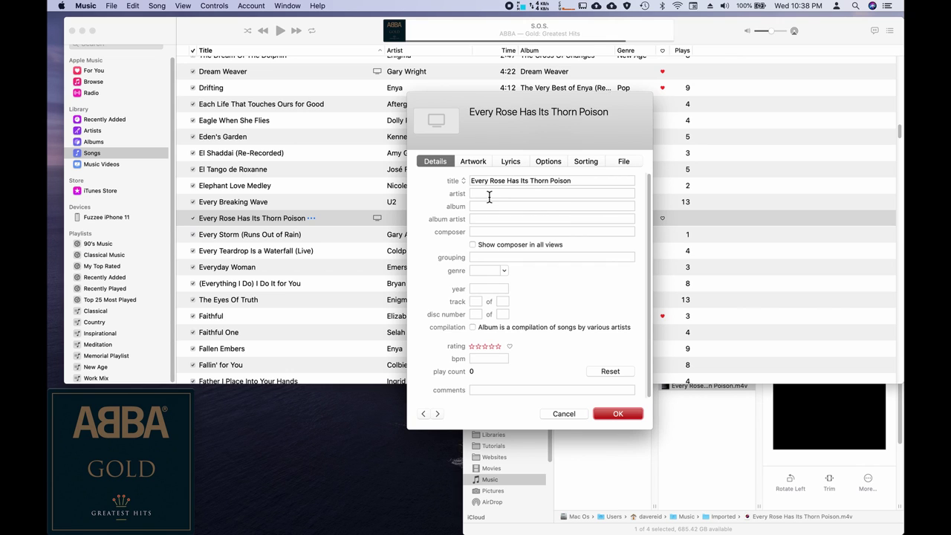
Step: Change the video's title to "Every Rose Has Its Thorn" and set its artist to "Poison"
triple_click(576, 183)
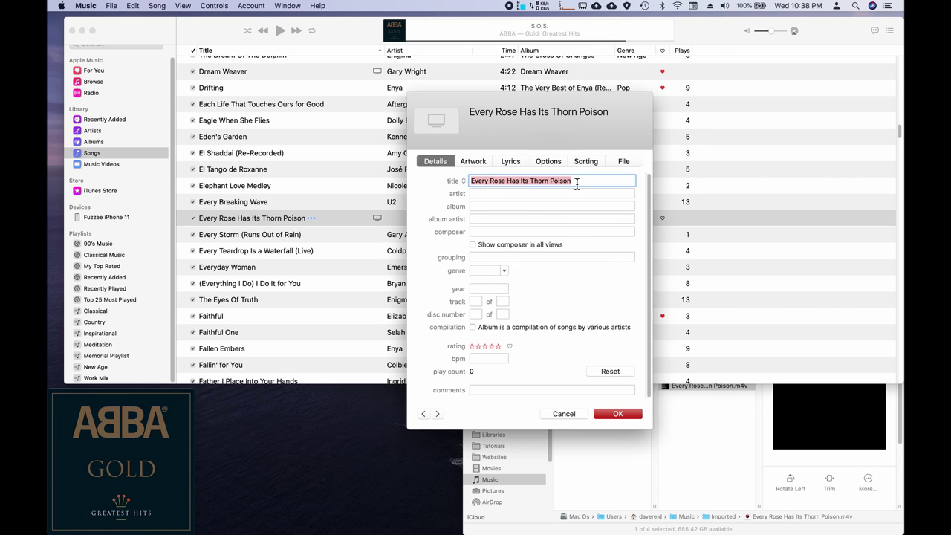
click(579, 183)
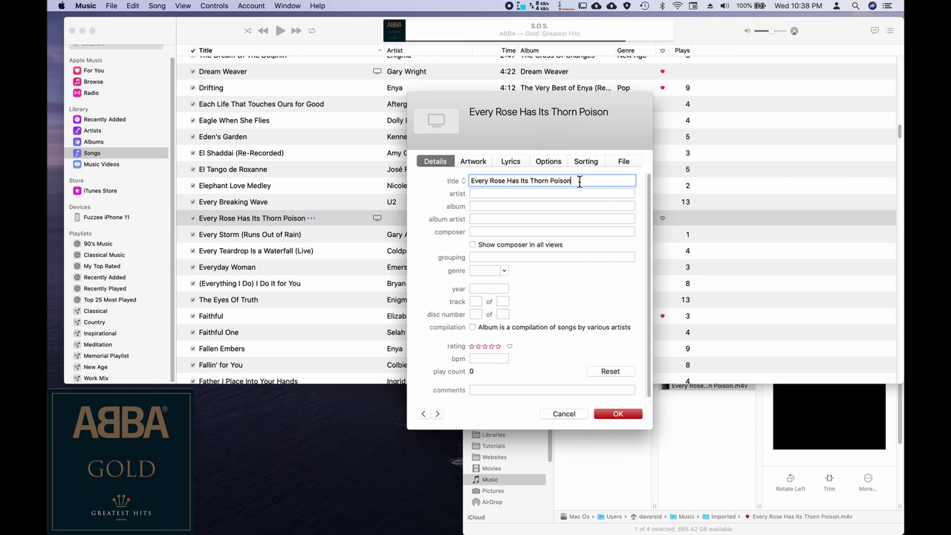
key(BackSpace)
key(BackSpace)
key(BackSpace)
key(BackSpace)
key(BackSpace)
key(BackSpace)
click(480, 197)
text(Po)
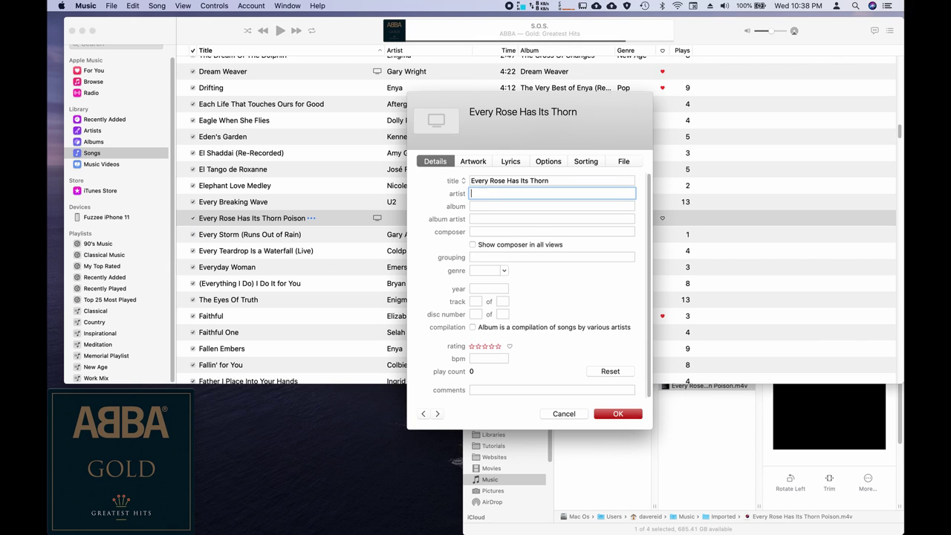
text(ison)
Step: Set the video's playback options to start at 0:45 and stop at 1:15, and save the info changes
click(549, 164)
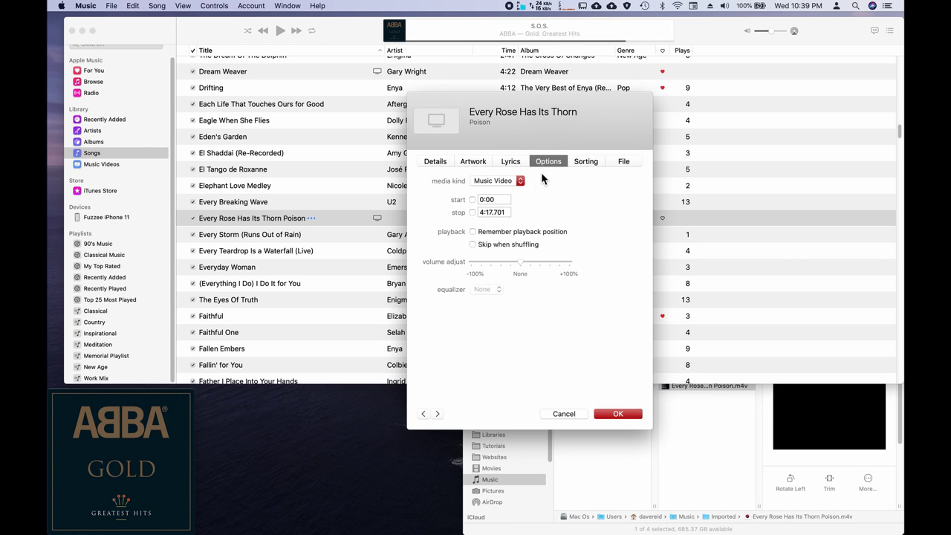
click(472, 200)
double_click(499, 201)
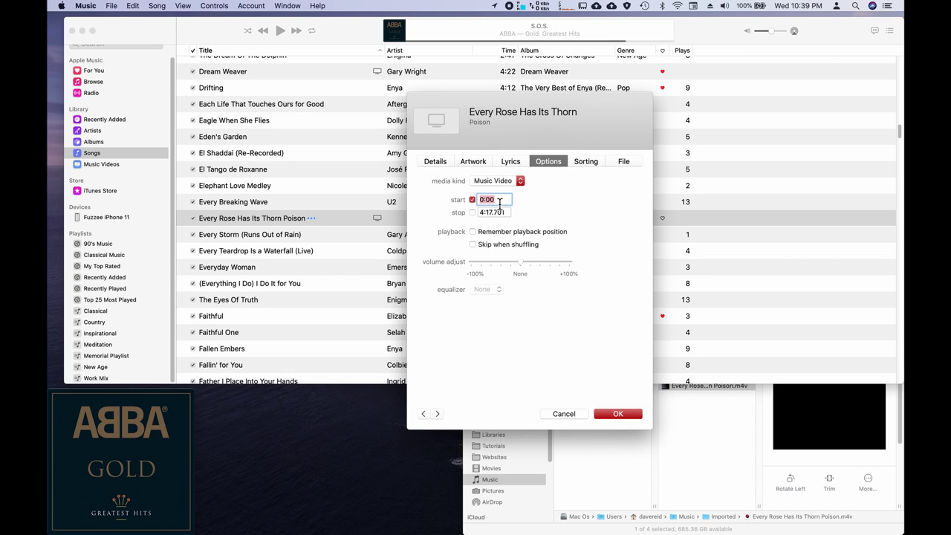
text(0)
click(473, 213)
double_click(499, 215)
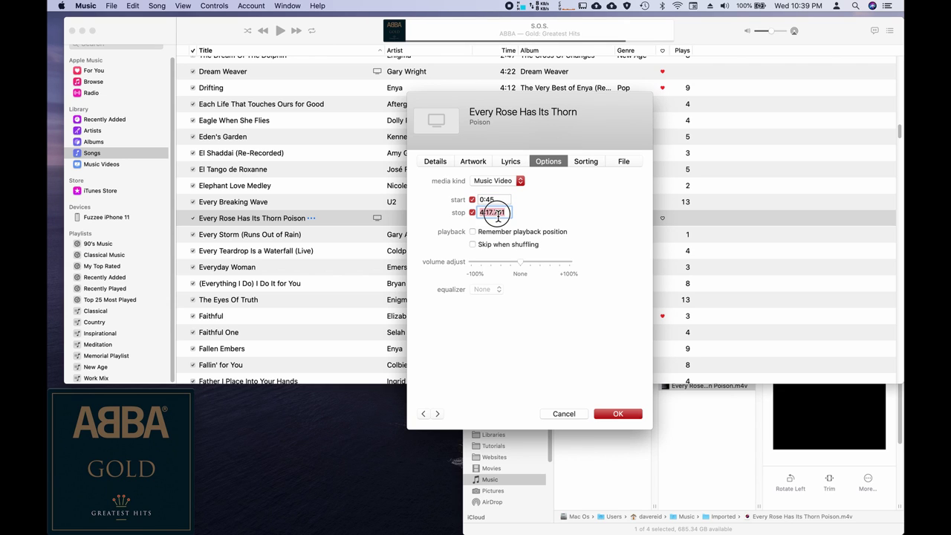
text(1:15)
click(628, 419)
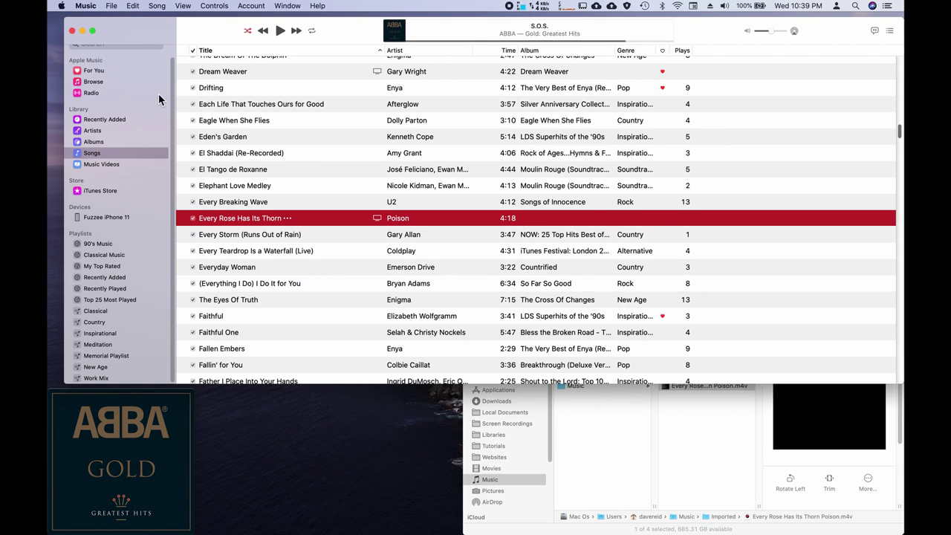
Step: Convert the selected "Every Rose Has Its Thorn" video to an iPod or iPhone version
click(111, 6)
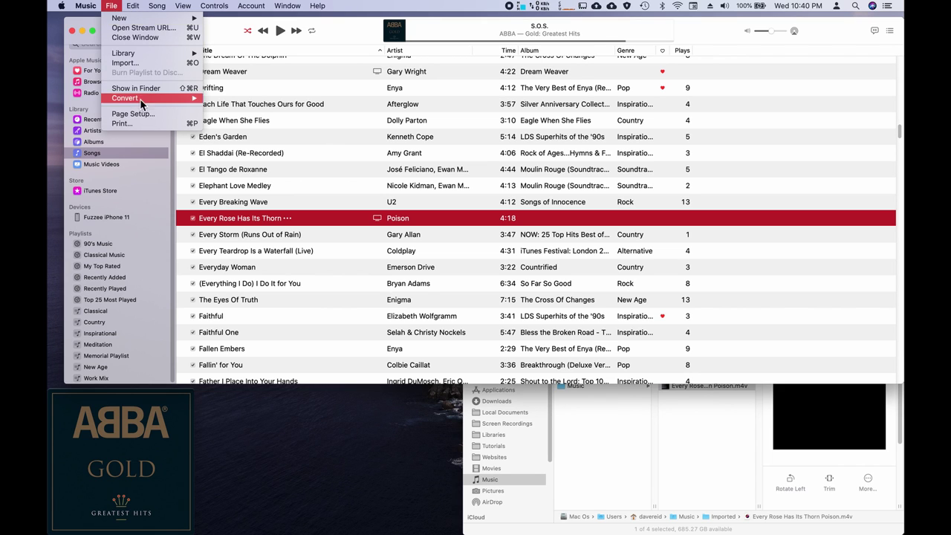
mouse_move(144, 101)
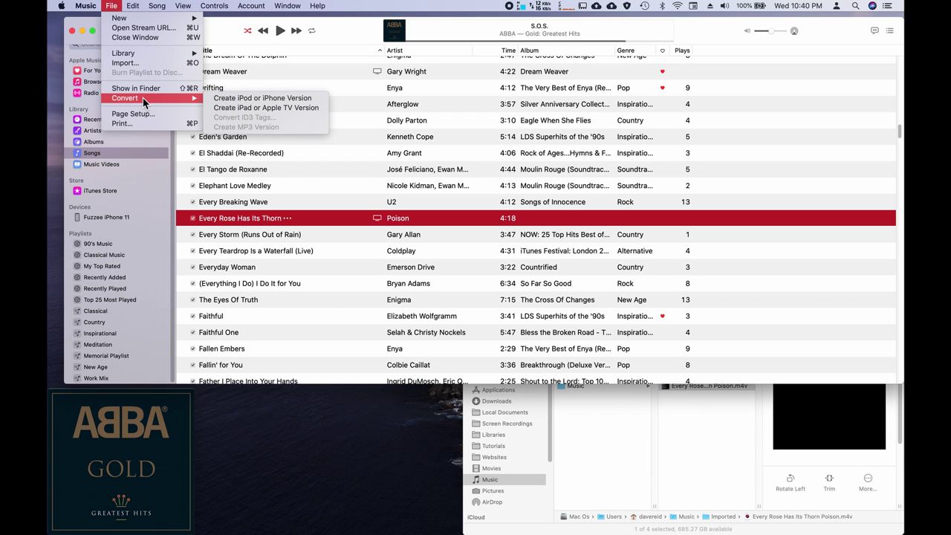
click(276, 101)
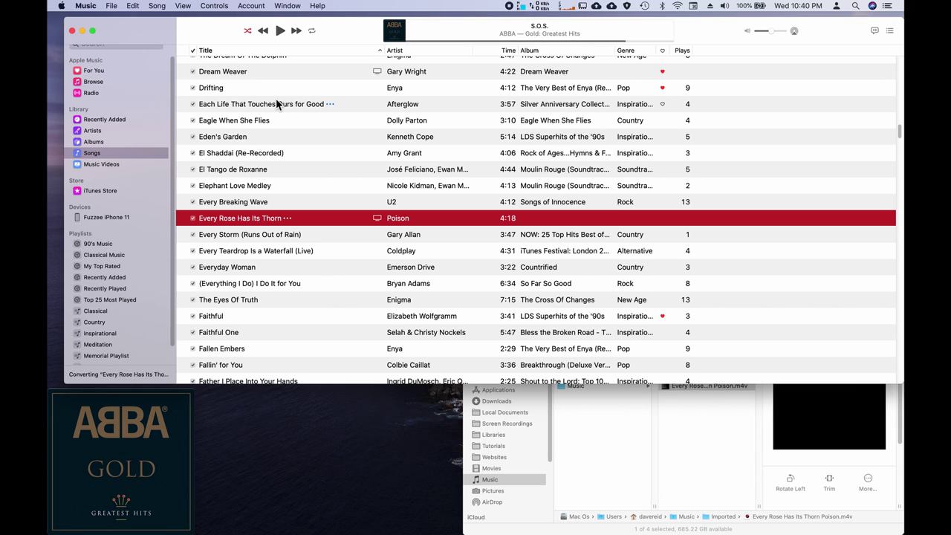
Step: Turn off the custom stop time in the options of the original 4:18 "Every Rose Has Its Thorn" and save
right_click(264, 222)
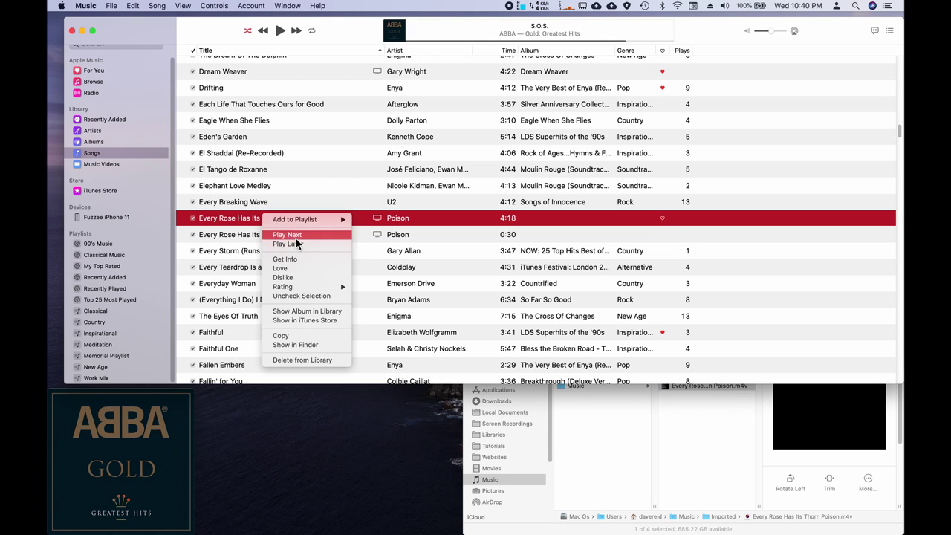
click(301, 259)
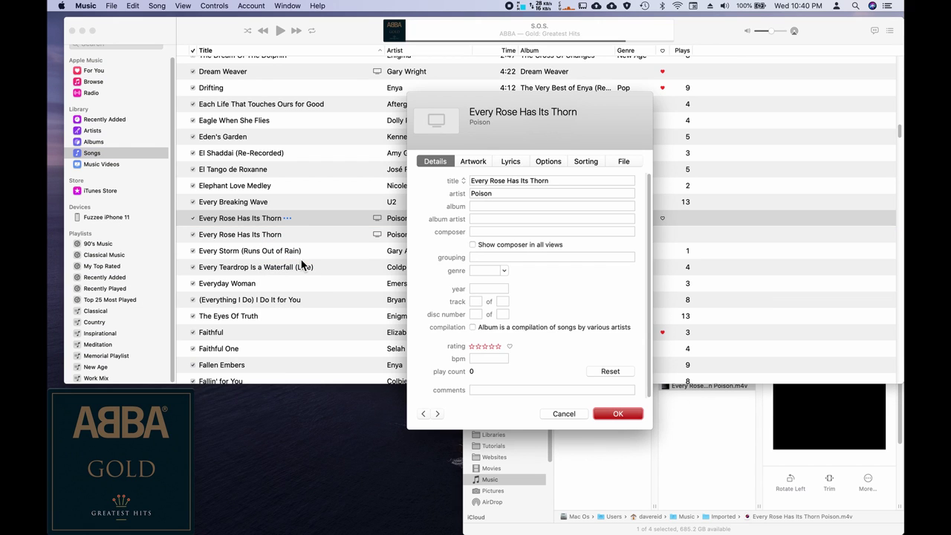
click(547, 162)
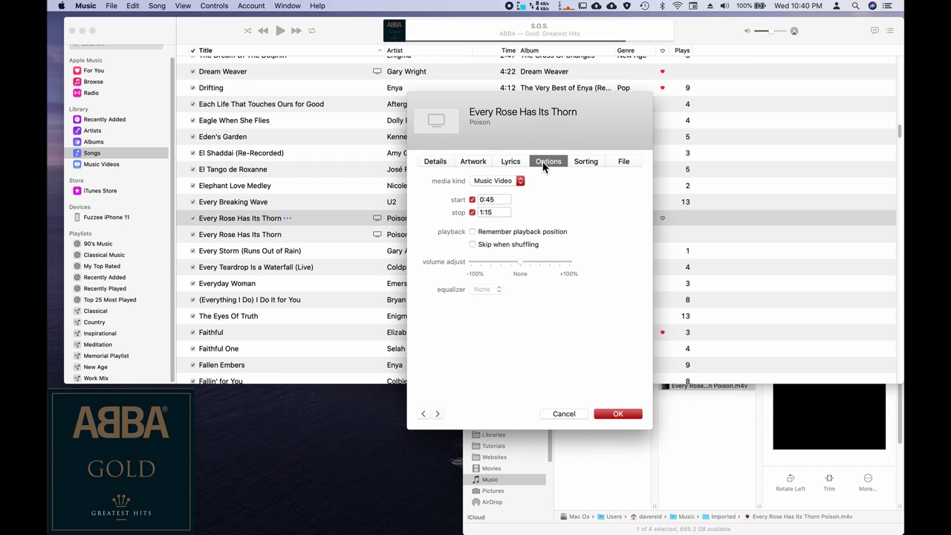
click(472, 212)
click(616, 414)
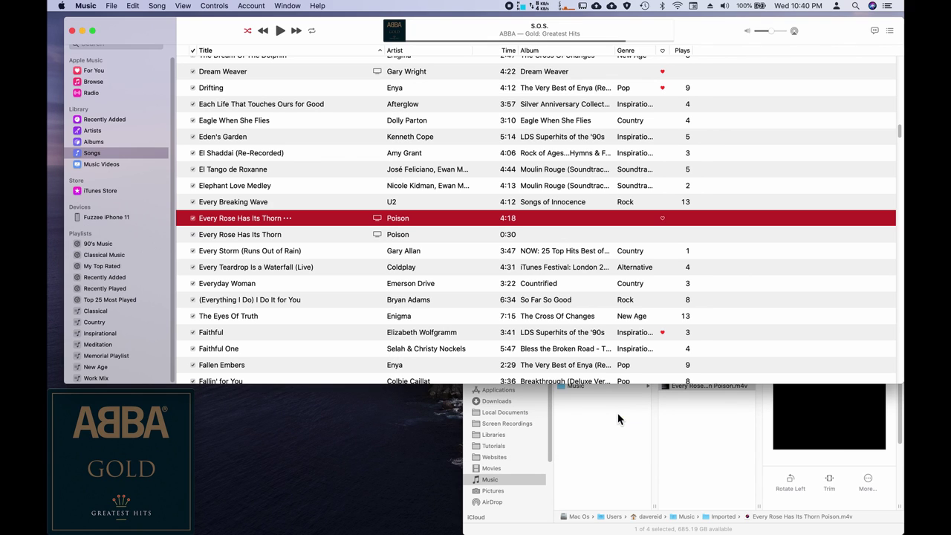
Step: Select the 0:30 version of the video, switch to Finder and open the Temp folder inside Local Documents
click(270, 235)
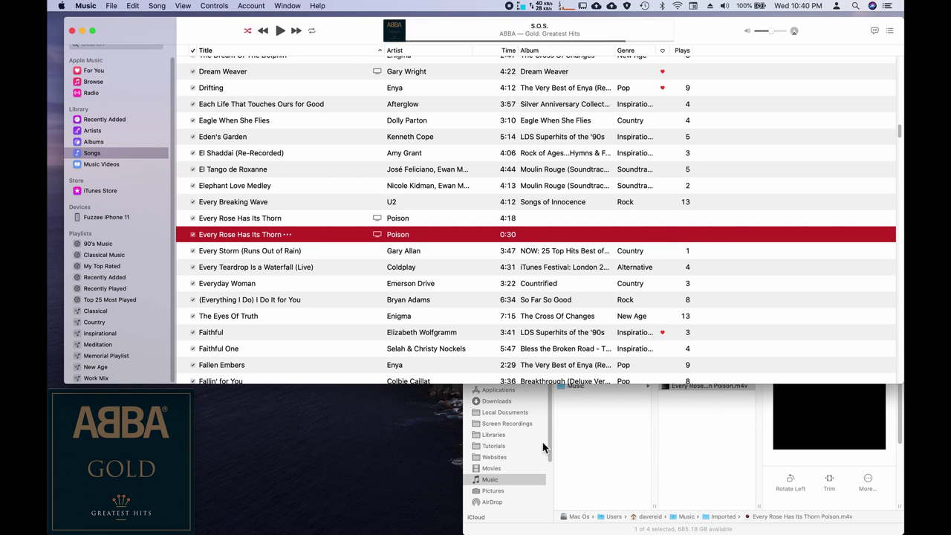
click(601, 460)
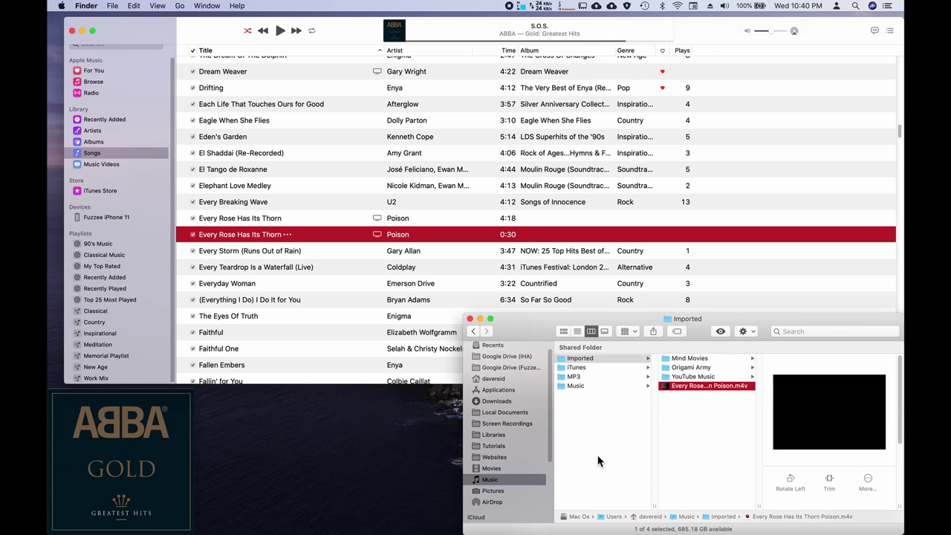
click(505, 414)
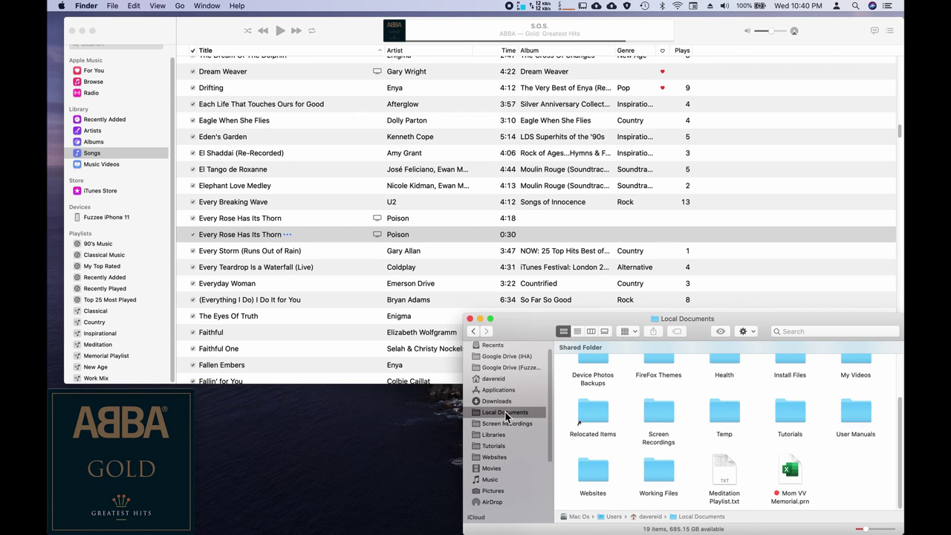
double_click(723, 416)
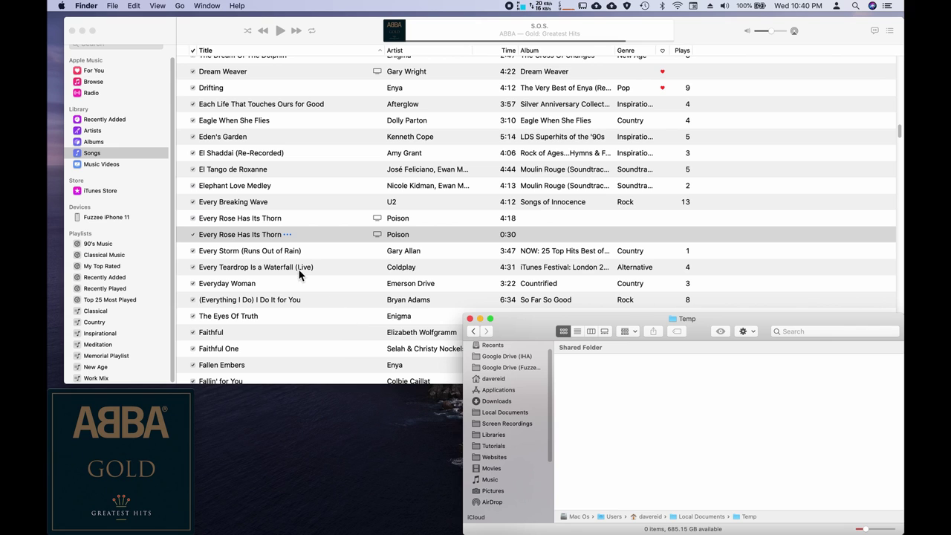
Step: Copy the 0:30 "Every Rose Has Its Thorn" from the Music song list into the Temp folder in Finder
click(220, 237)
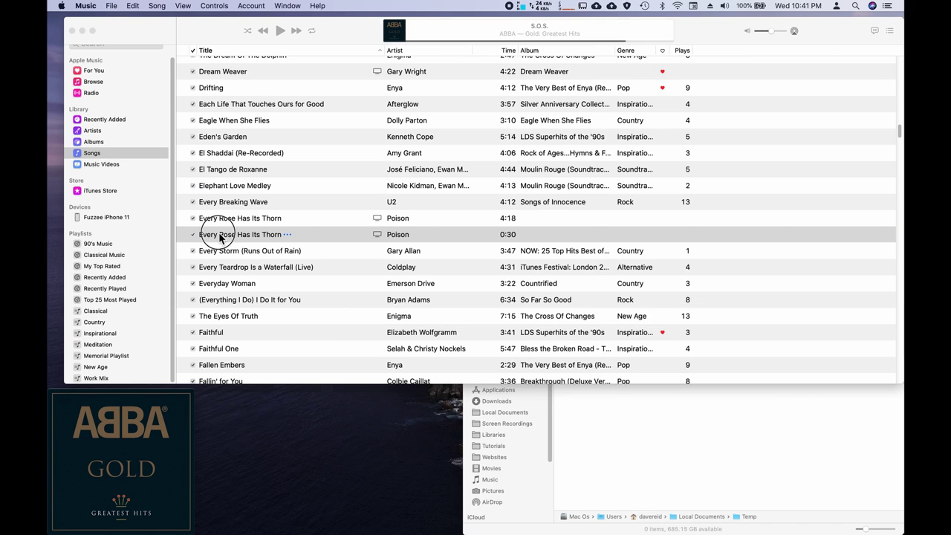
click(224, 238)
drag(223, 238, 648, 443)
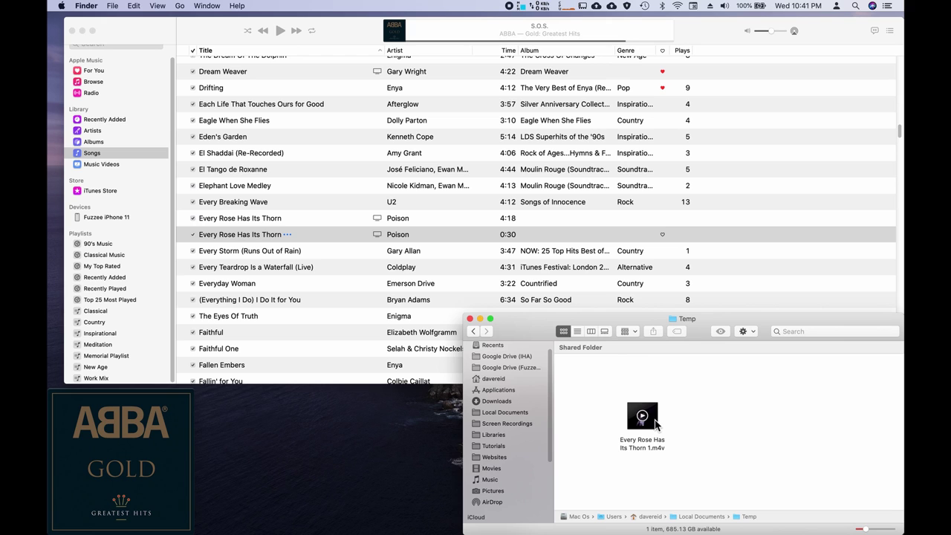
Step: Encode "Every Rose Has Its Thorn 1.m4v" in the Temp folder with the Audio Only setting
right_click(656, 425)
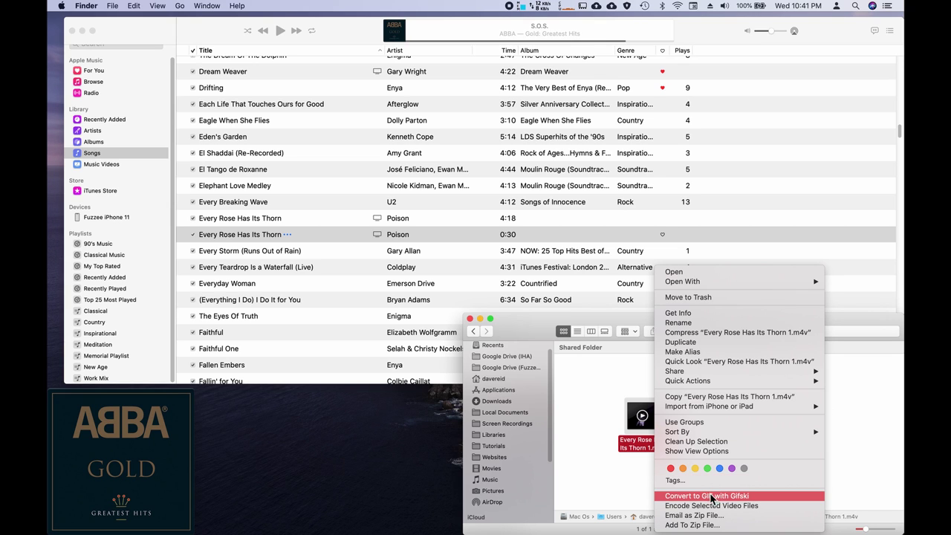
click(755, 507)
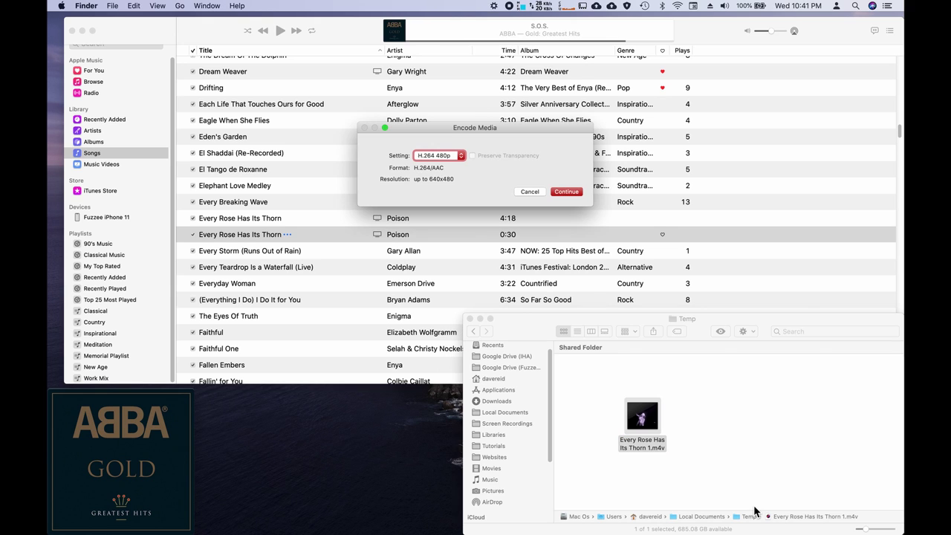
click(461, 156)
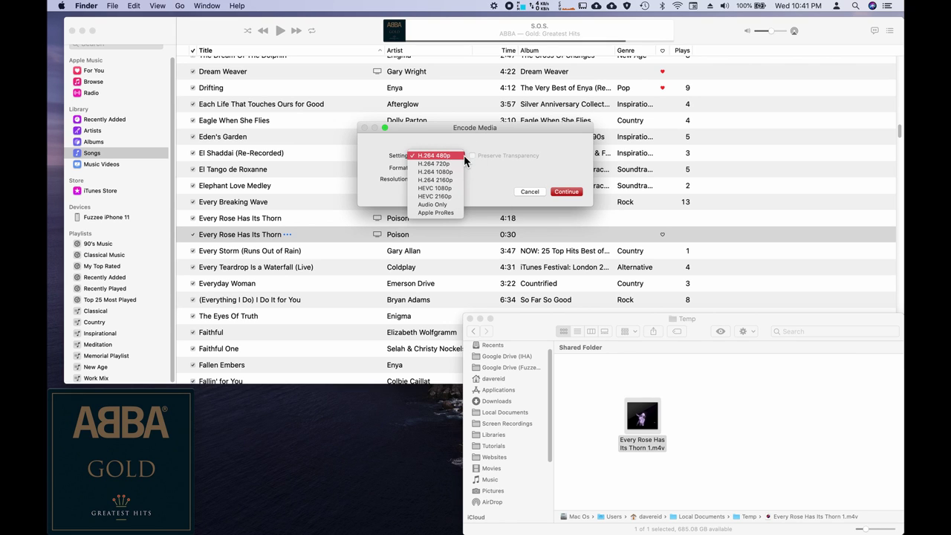
click(446, 204)
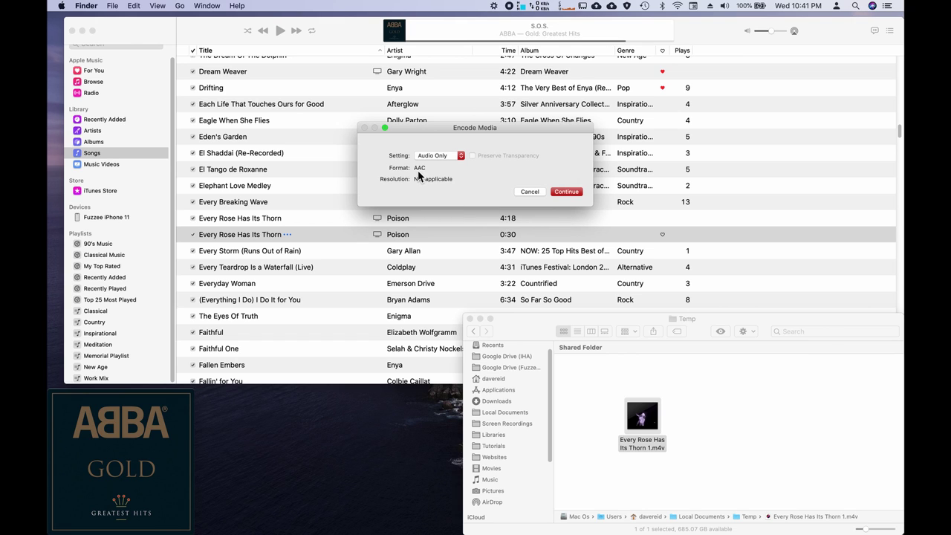
click(569, 195)
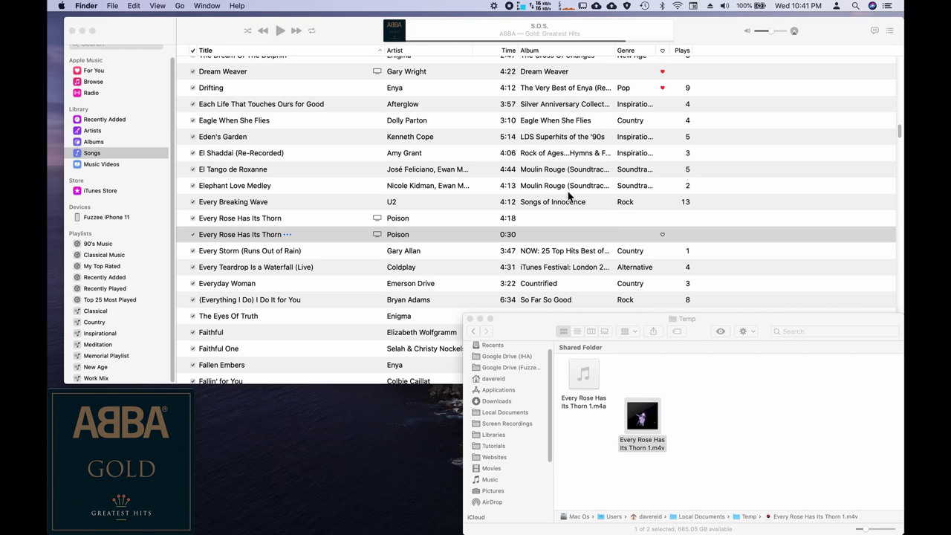
Step: Move the video file "Every Rose Has Its Thorn 1.m4v" from the Temp folder to the Trash
click(641, 414)
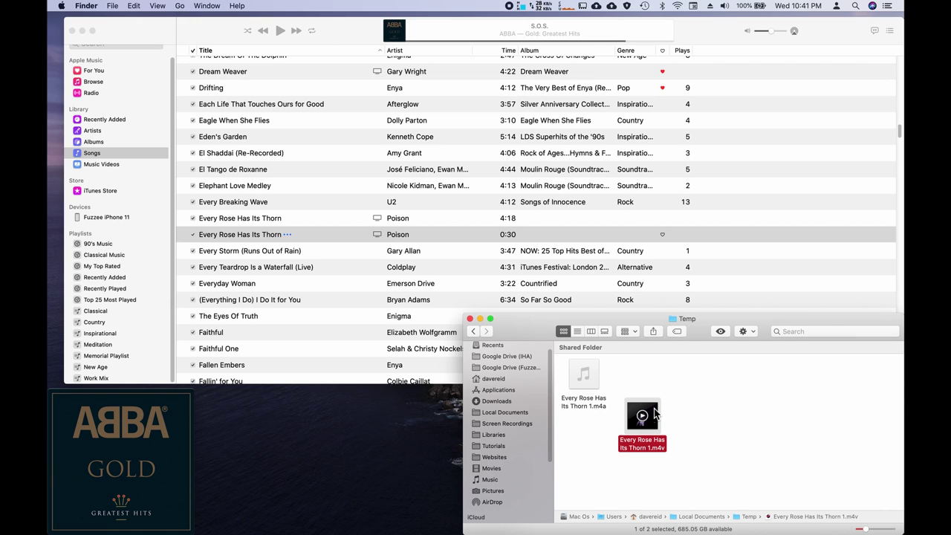
right_click(653, 413)
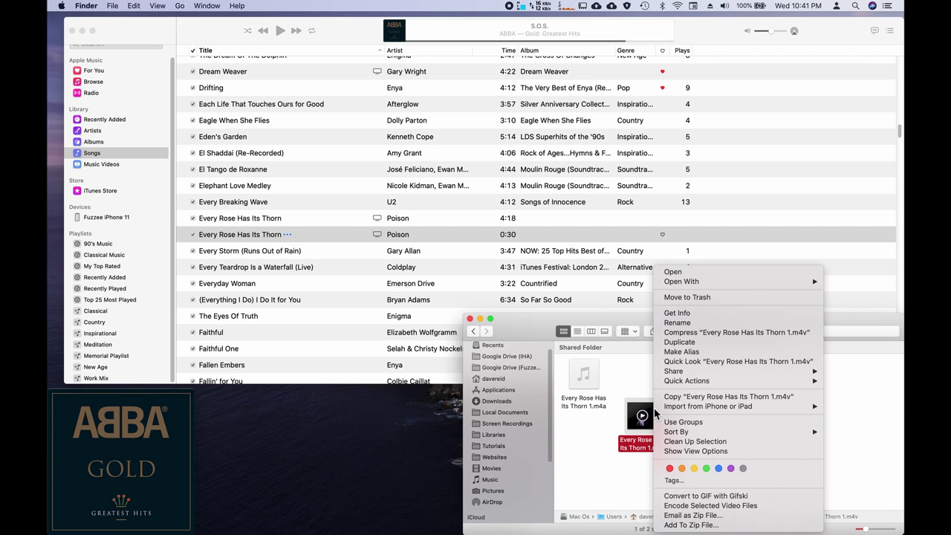
click(709, 297)
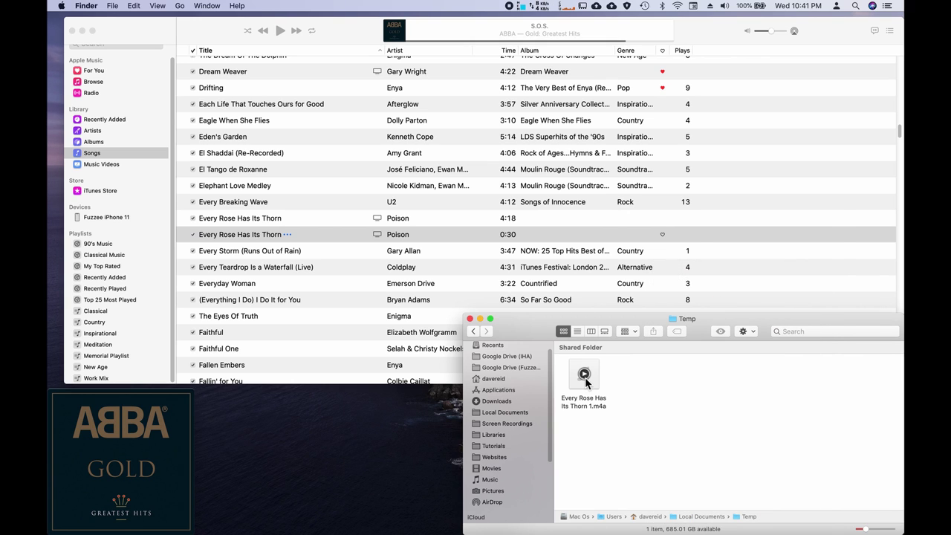
Step: Rename the audio file to "Every Rose Has Its Thorn 1.m4r" and accept the extension change
mouse_move(592, 385)
right_click(593, 388)
click(626, 333)
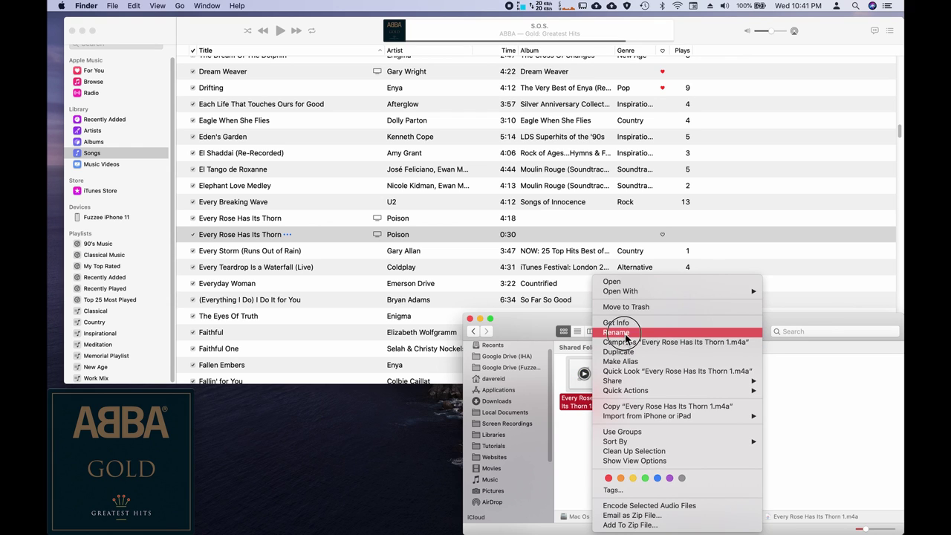
click(607, 408)
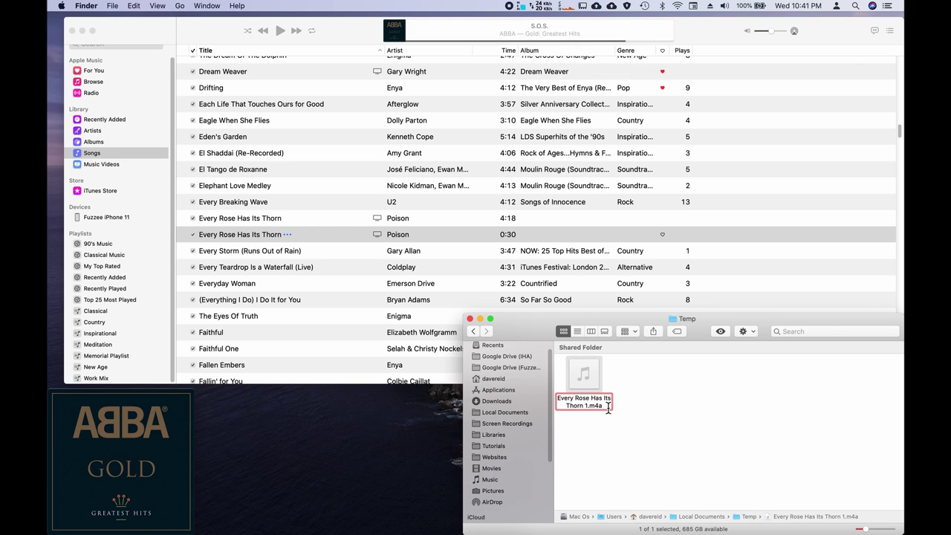
key(BackSpace)
text(r)
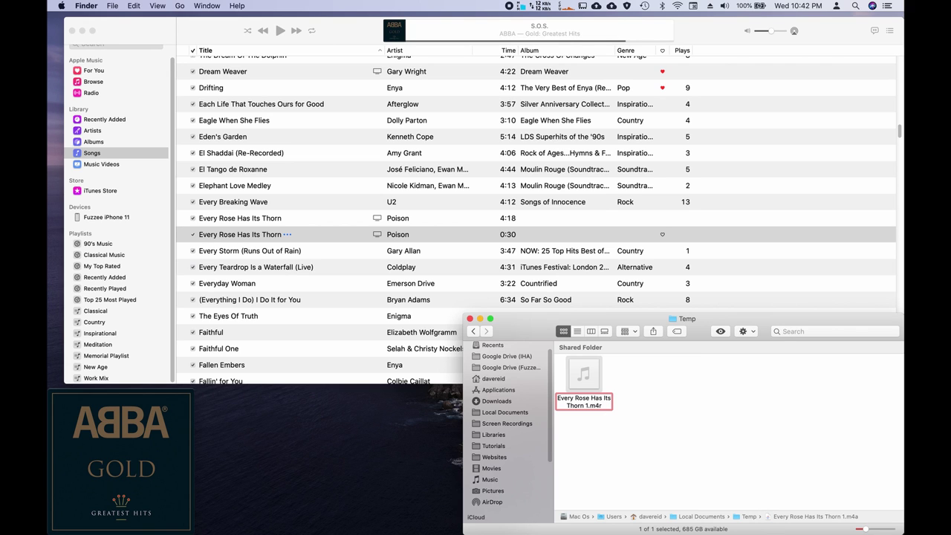
key(Return)
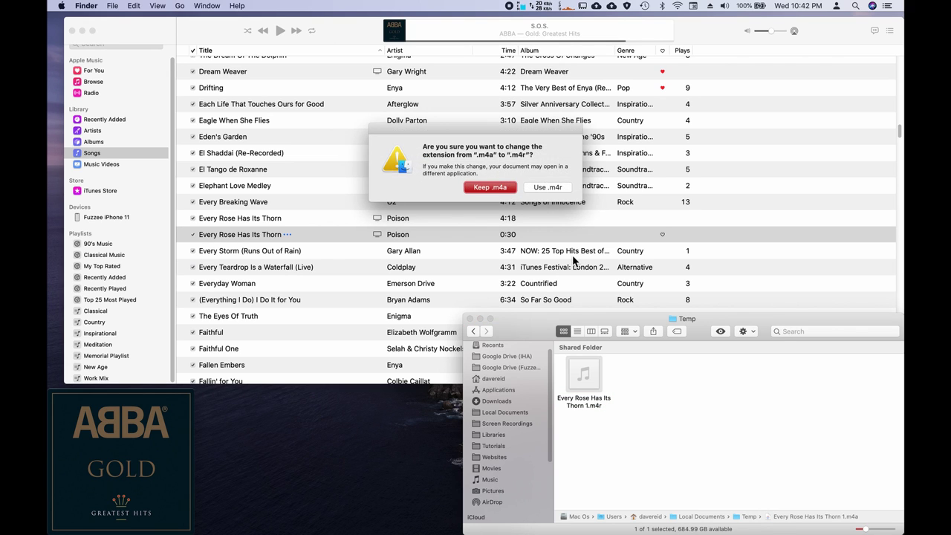
click(560, 187)
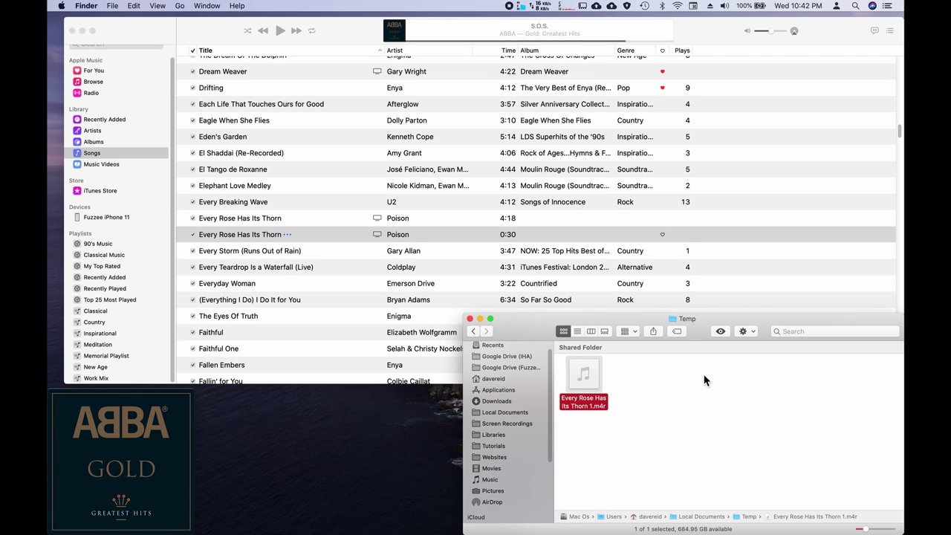
Step: Open a second Finder window, place it above the Temp window and show the connected iPhone 11 in it
click(704, 321)
key(super+n)
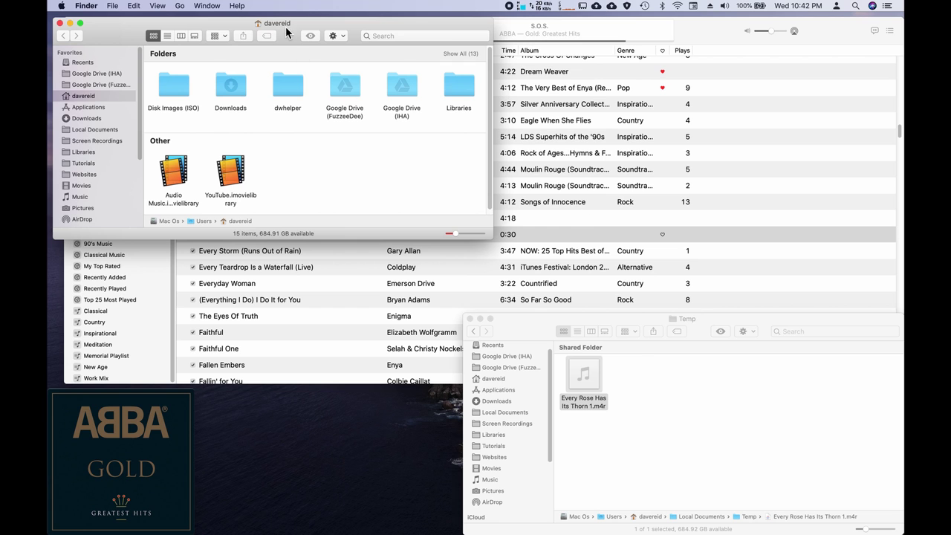
drag(287, 26, 693, 99)
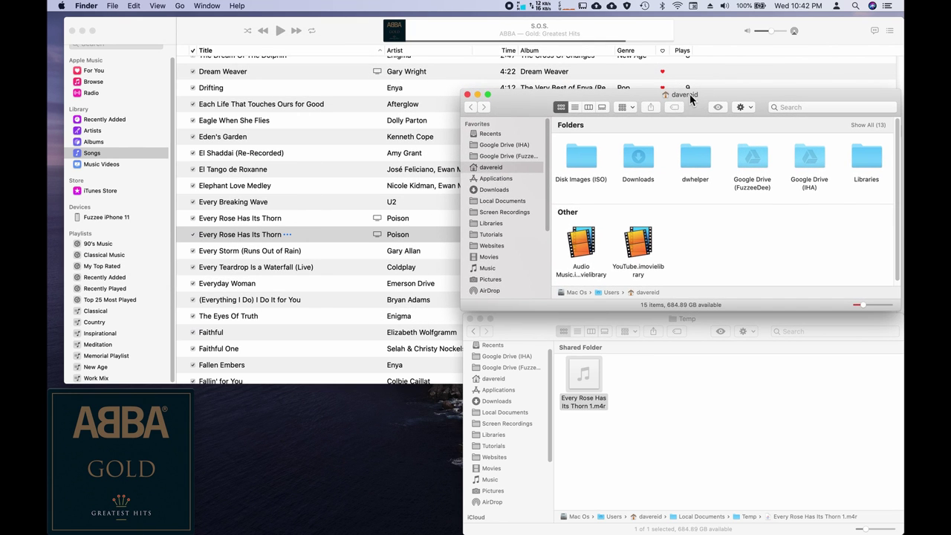
scroll(529, 209, down, 5)
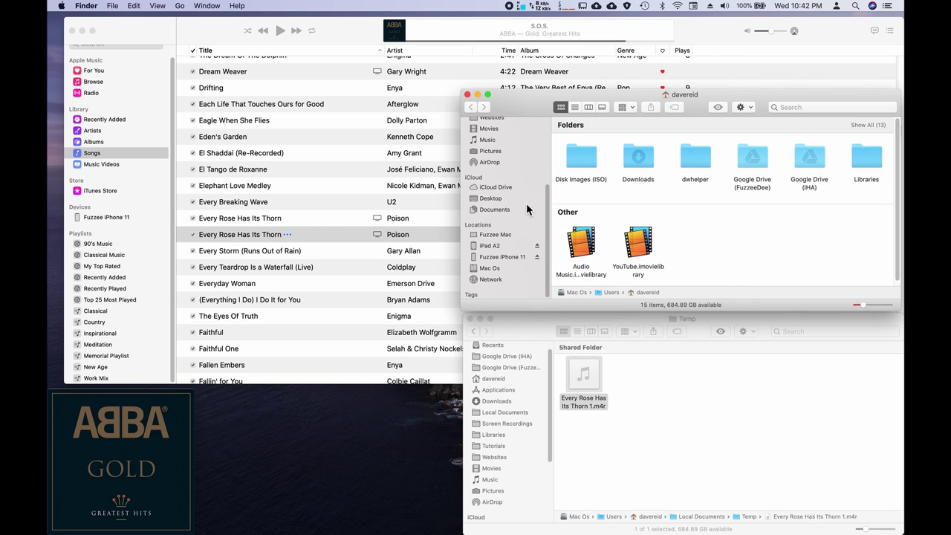
click(510, 257)
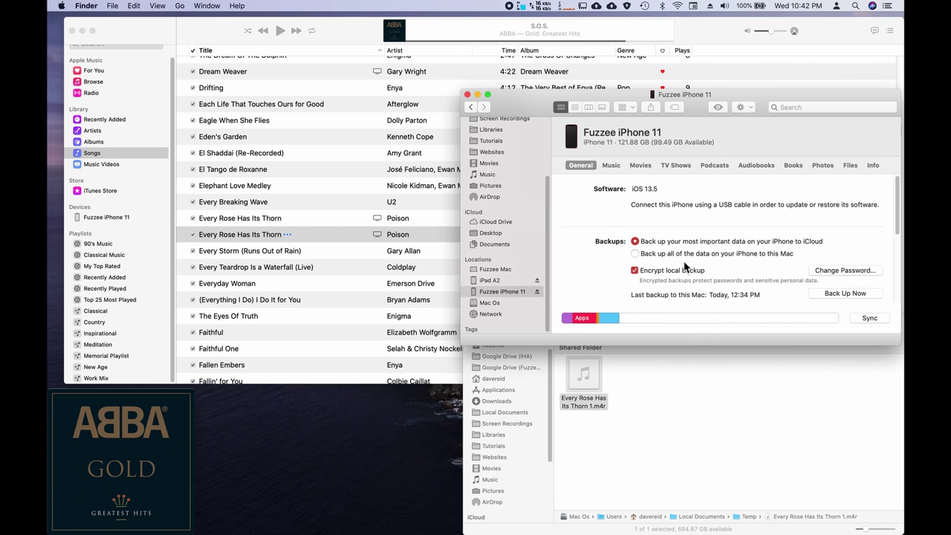
Step: Transfer "Every Rose Has Its Thorn 1.m4r" from the Temp folder onto the iPhone shown in the other Finder window
click(577, 388)
drag(577, 388, 687, 225)
drag(592, 388, 742, 234)
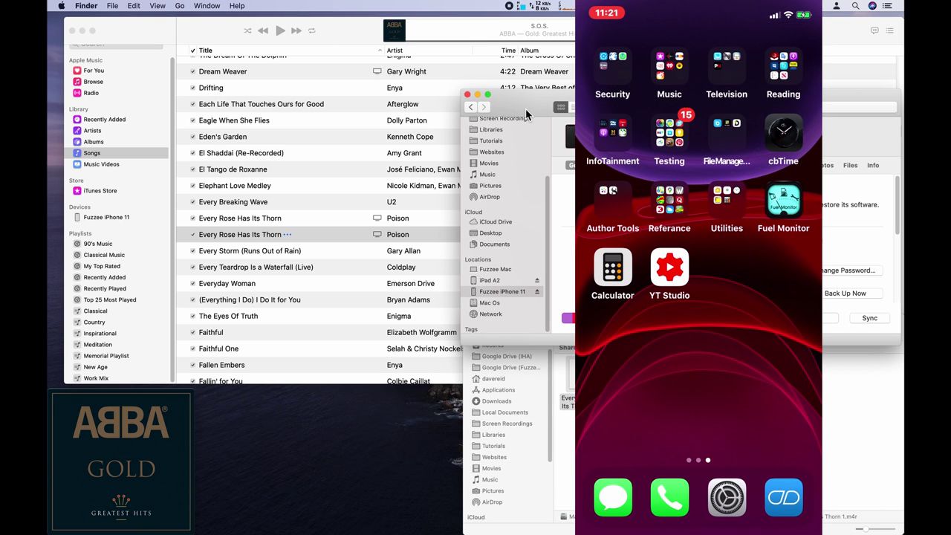
click(509, 8)
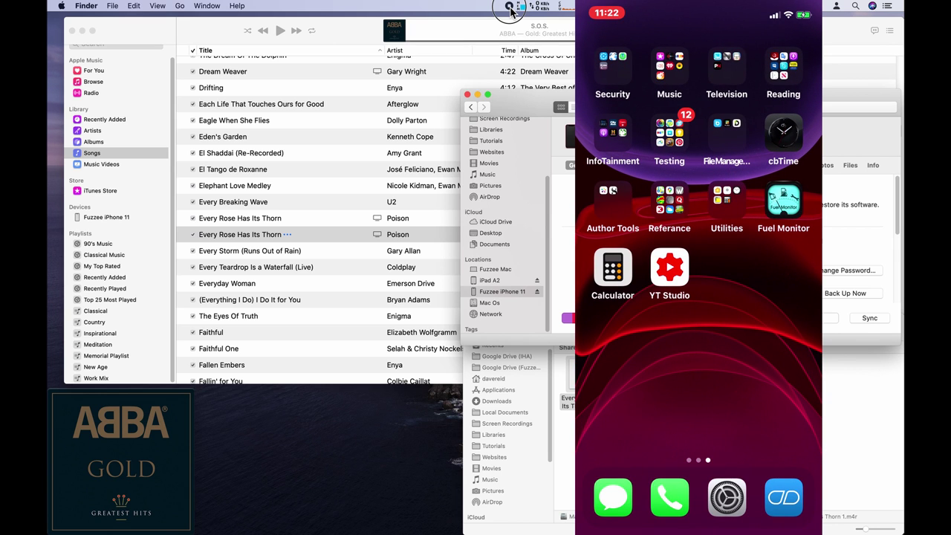
click(510, 9)
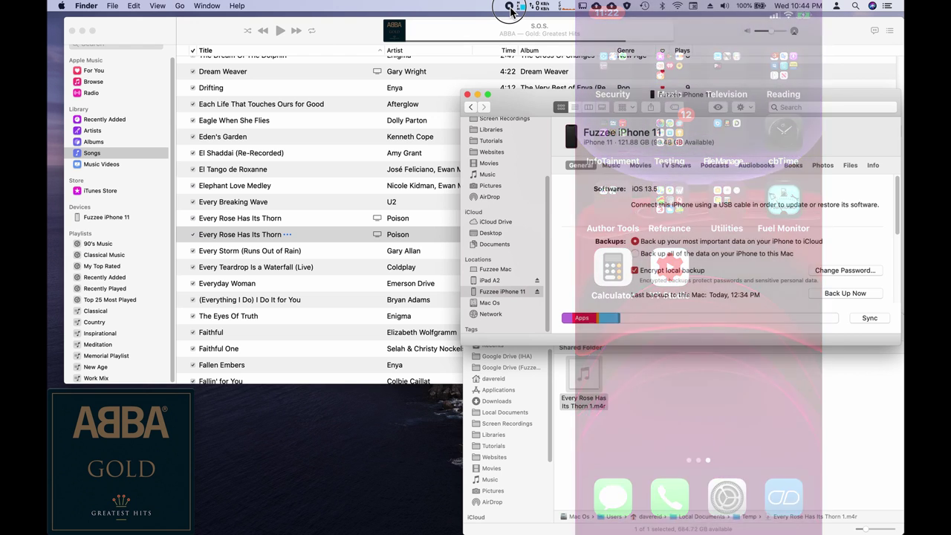